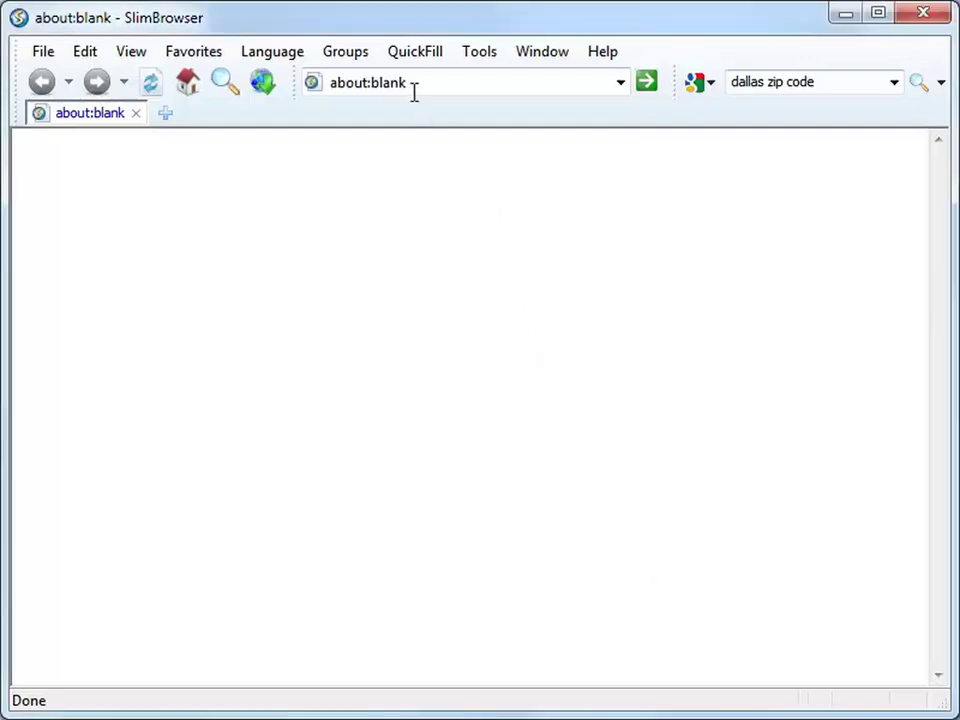
# - Create a new QuickFill identity in Edit Identities, named with the person's full name
pyautogui.click(418, 58)
pyautogui.moveTo(469, 150)
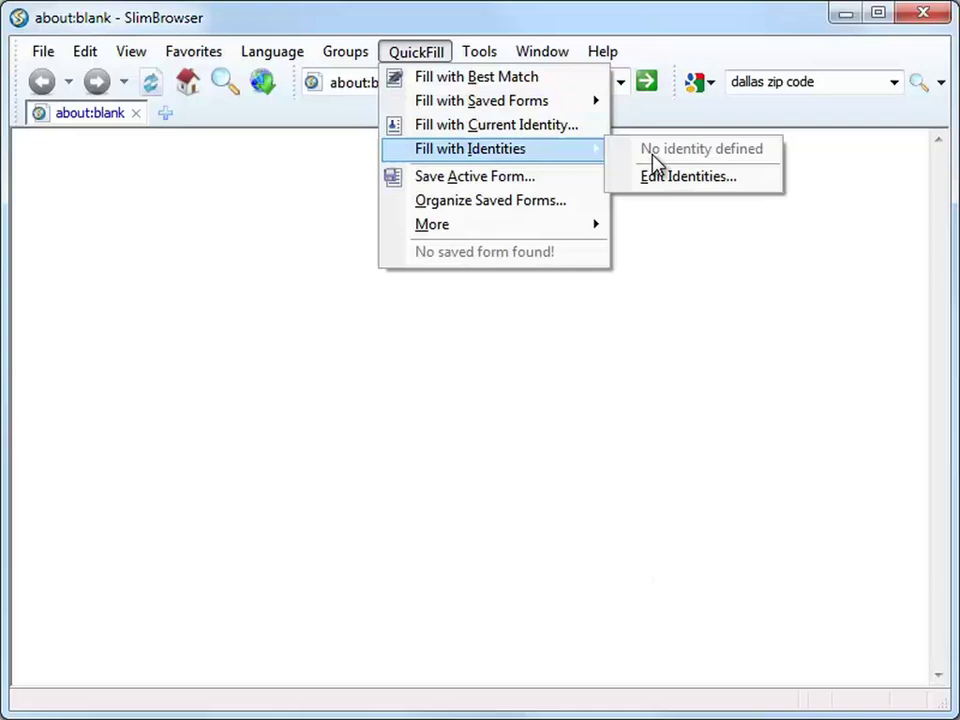
pyautogui.click(666, 180)
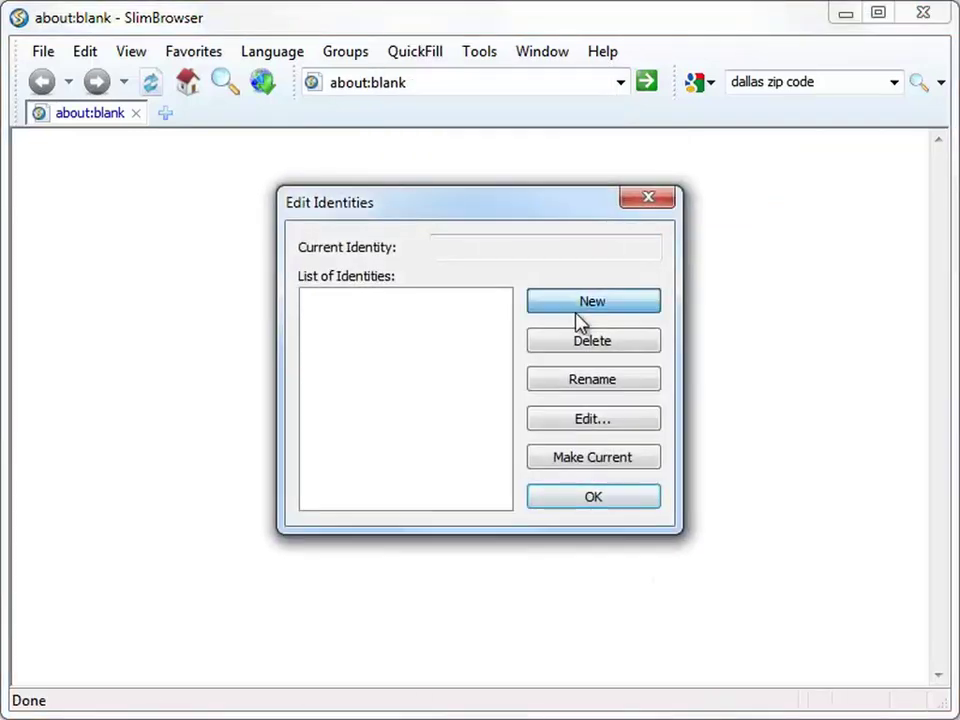
pyautogui.click(577, 310)
pyautogui.click(546, 340)
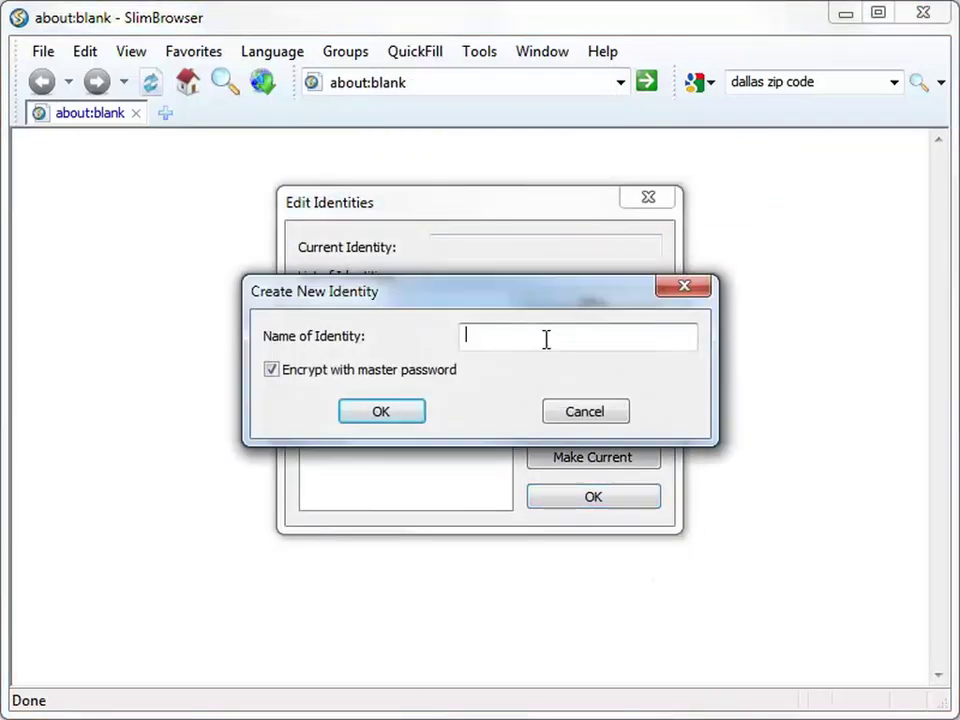
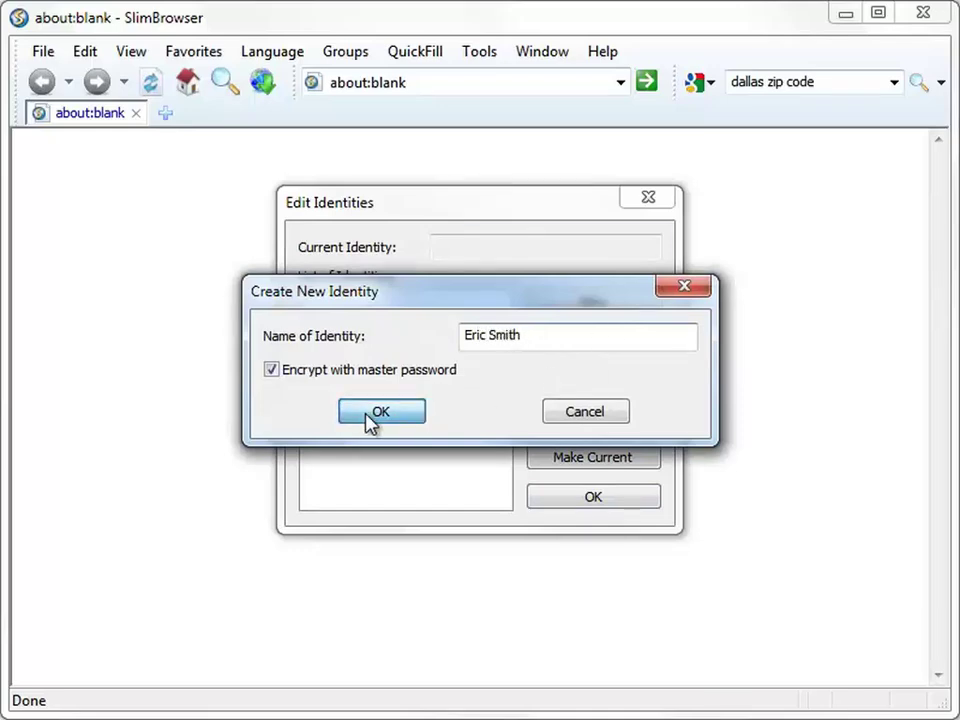
pyautogui.click(368, 416)
# - Fill in the identity's first and last name, e-mail address, phone number and birth date
pyautogui.click(520, 189)
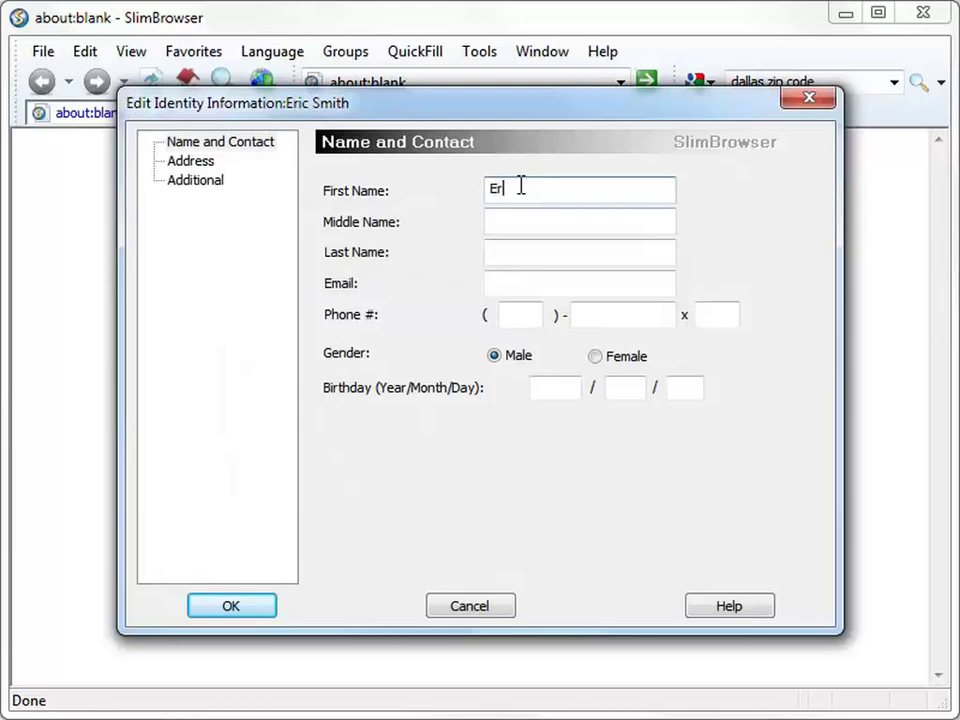
pyautogui.press('Tab')
pyautogui.press('Tab')
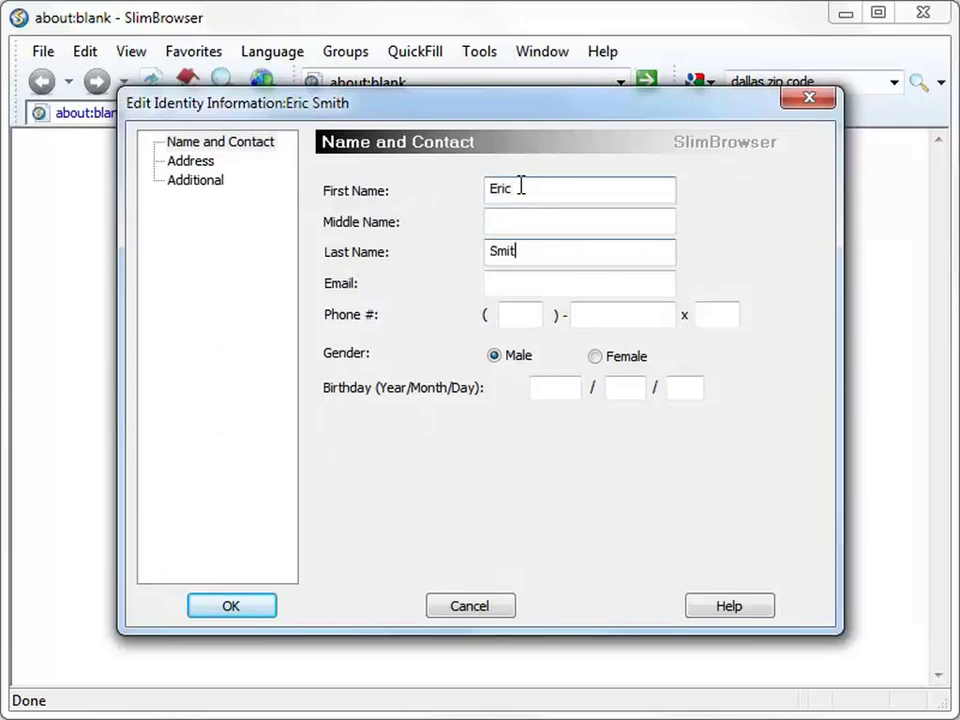
pyautogui.press('Tab')
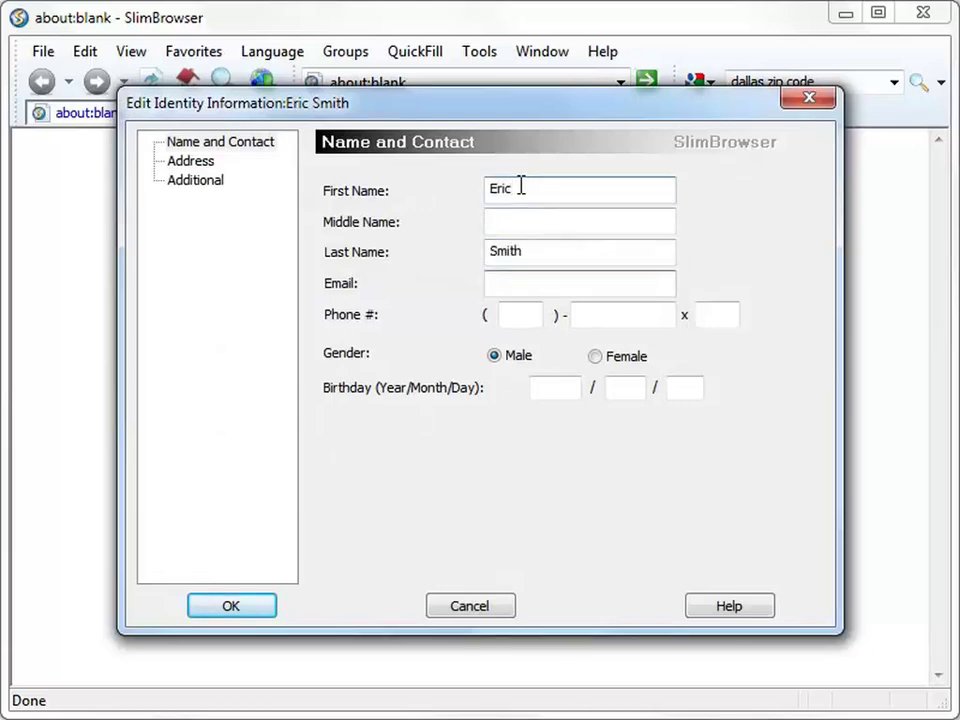
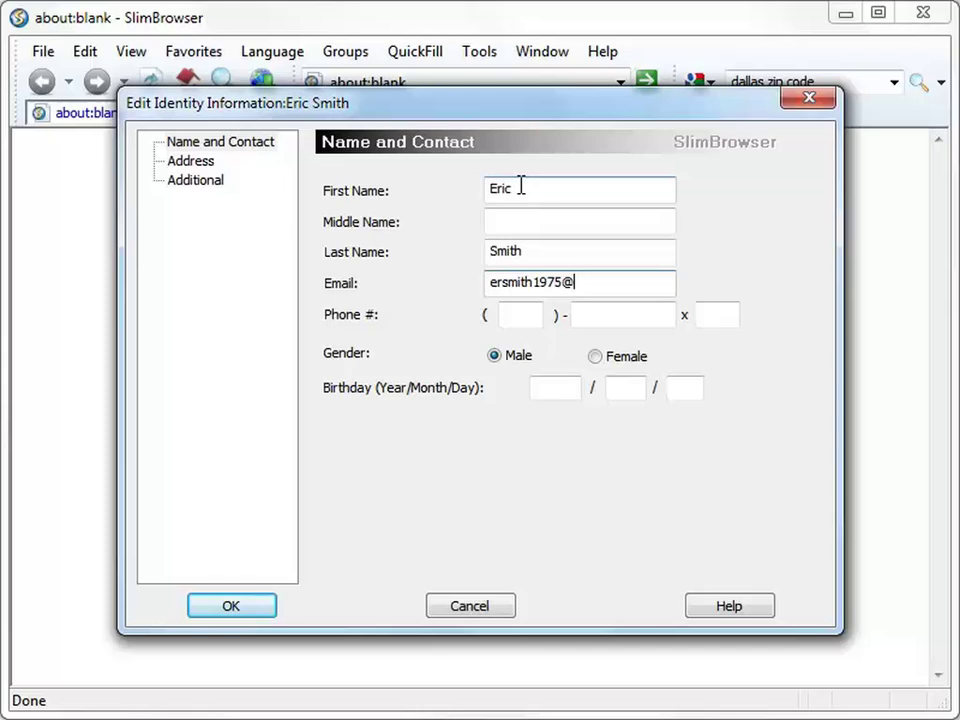
pyautogui.press('Tab')
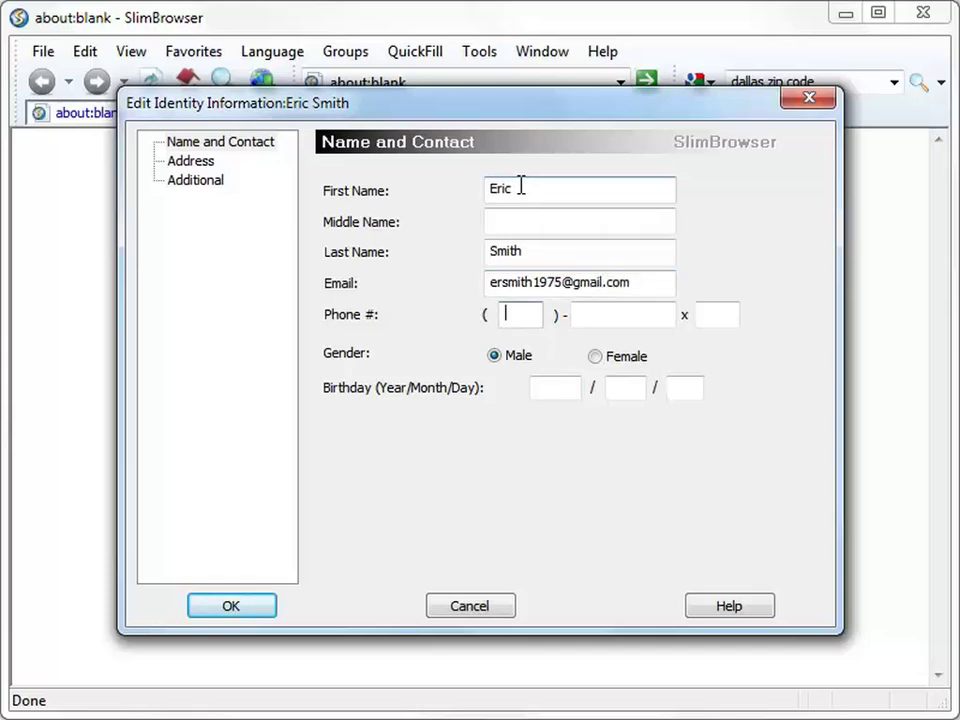
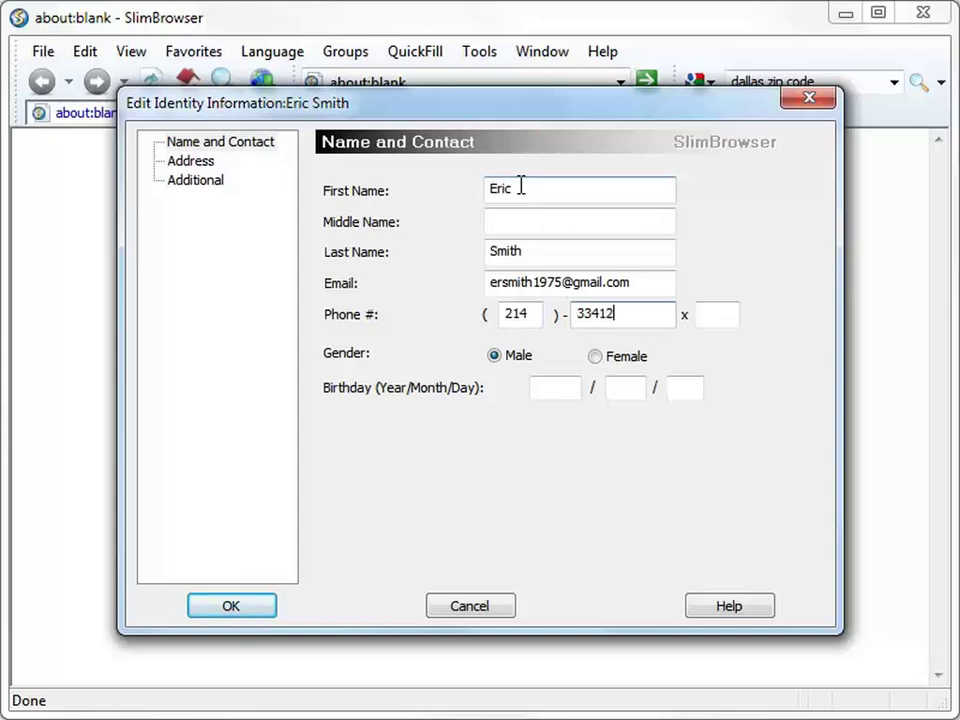
pyautogui.click(555, 396)
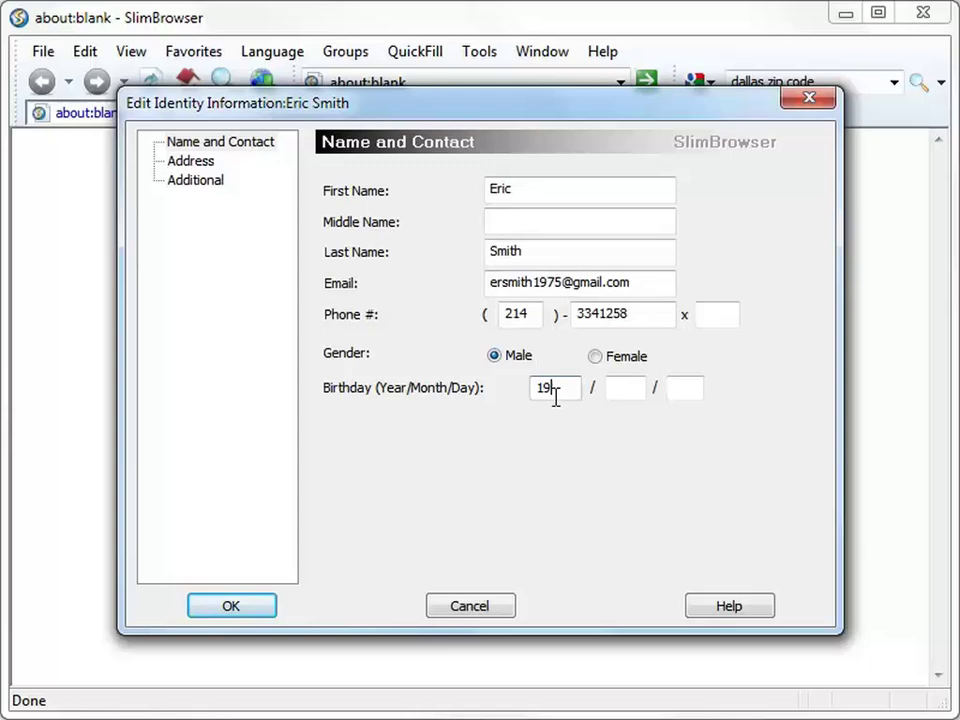
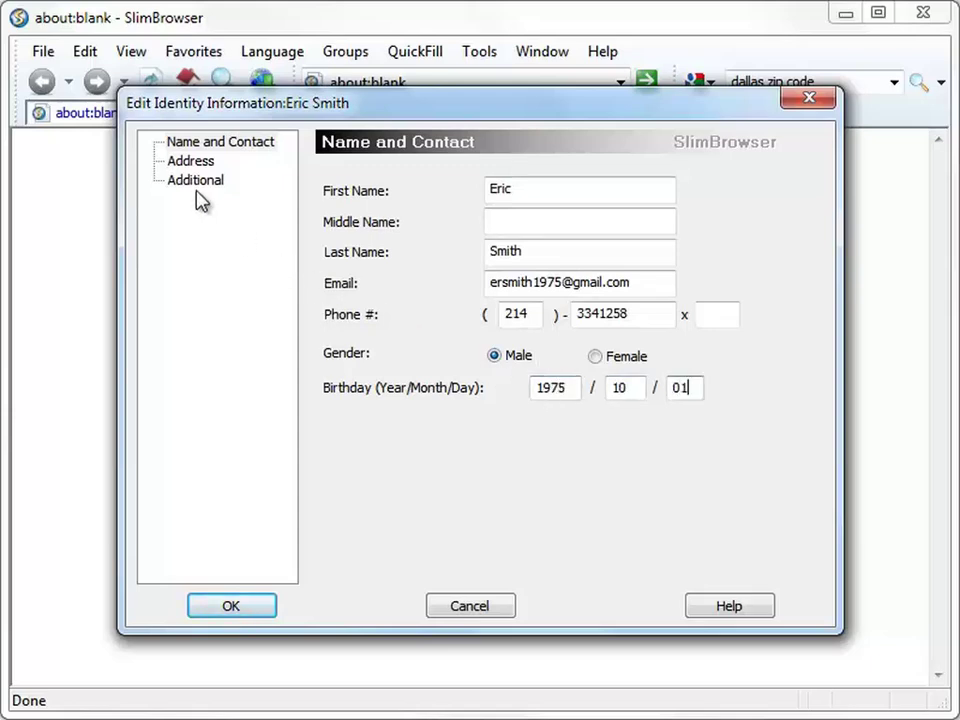
# - Set the identity's address country to United States
pyautogui.click(192, 162)
pyautogui.click(615, 199)
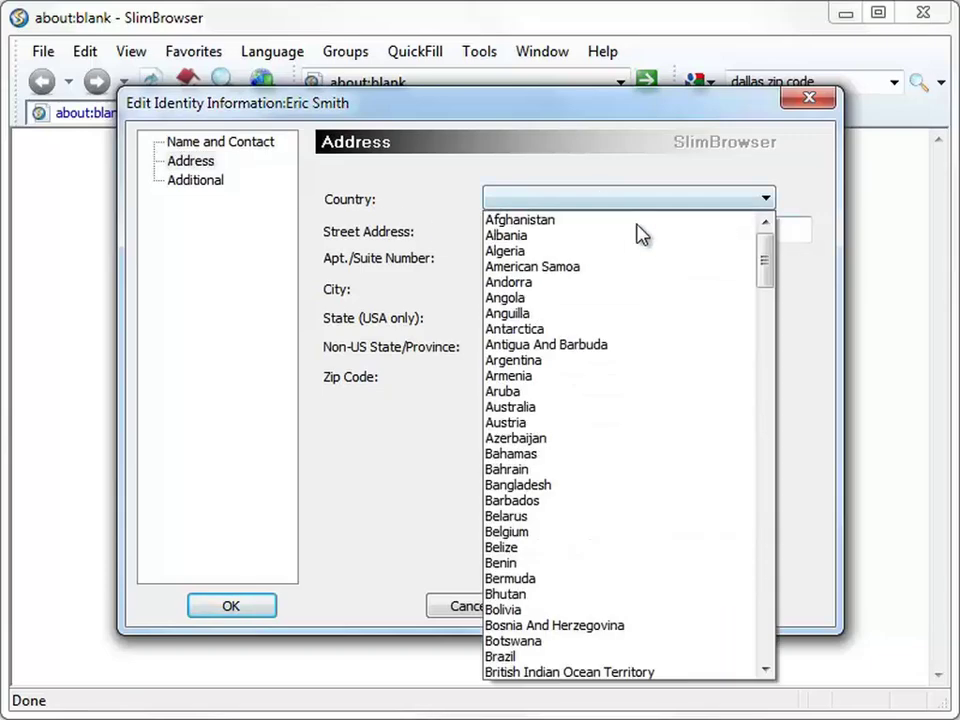
pyautogui.moveTo(768, 275); pyautogui.dragTo(752, 626)
pyautogui.click(663, 640)
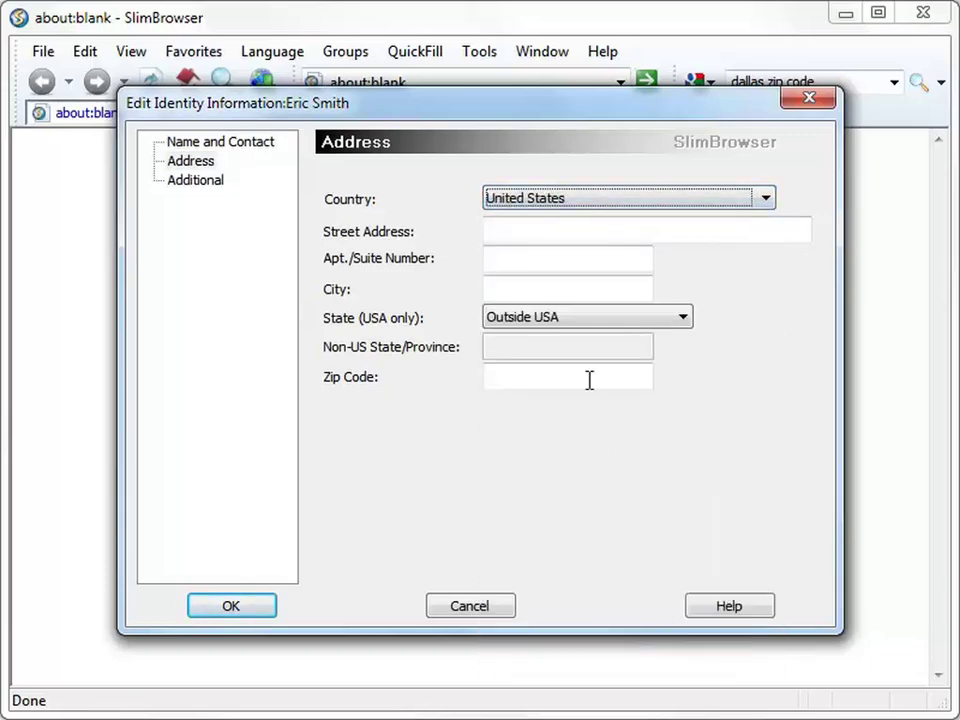
# - Enter the identity's street address, city, state and ZIP code
pyautogui.click(593, 229)
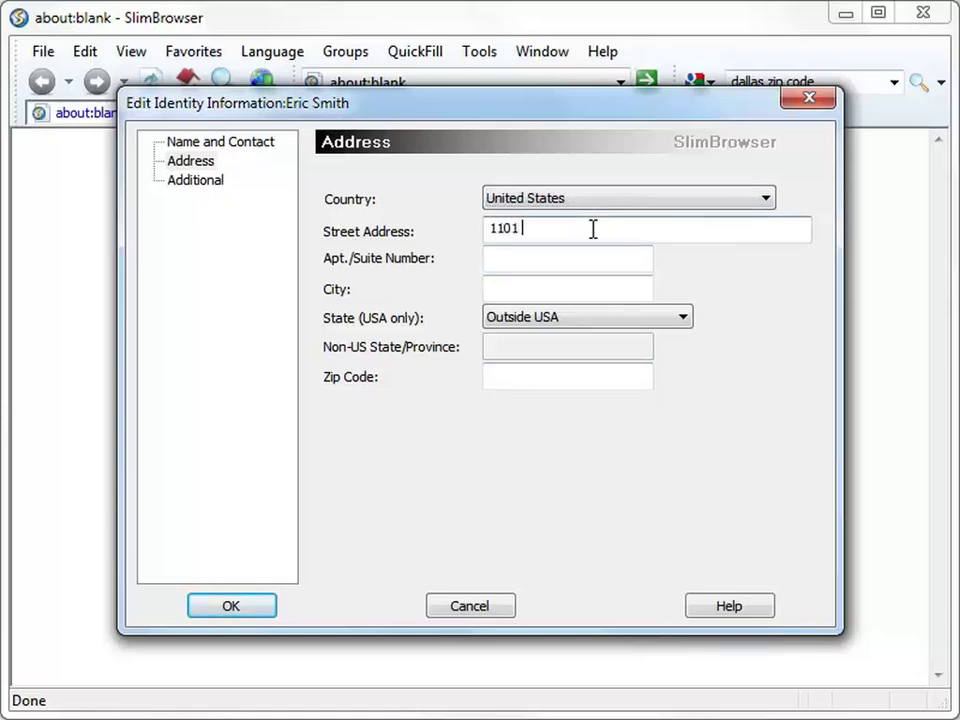
pyautogui.press('Tab')
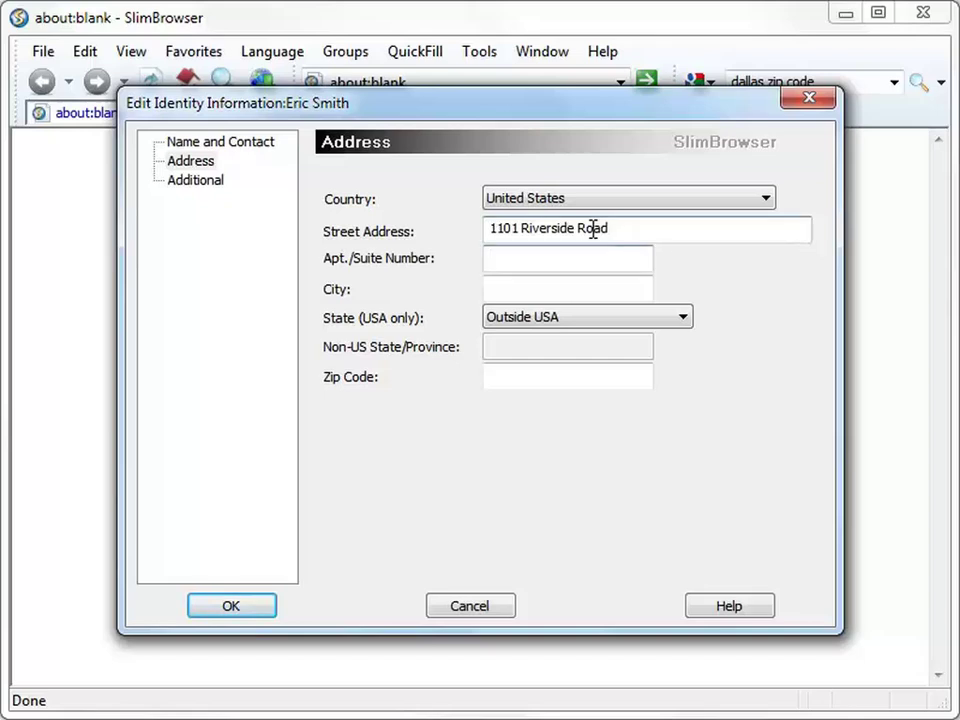
pyautogui.press('Tab')
pyautogui.write('Dallas')
pyautogui.press('Tab')
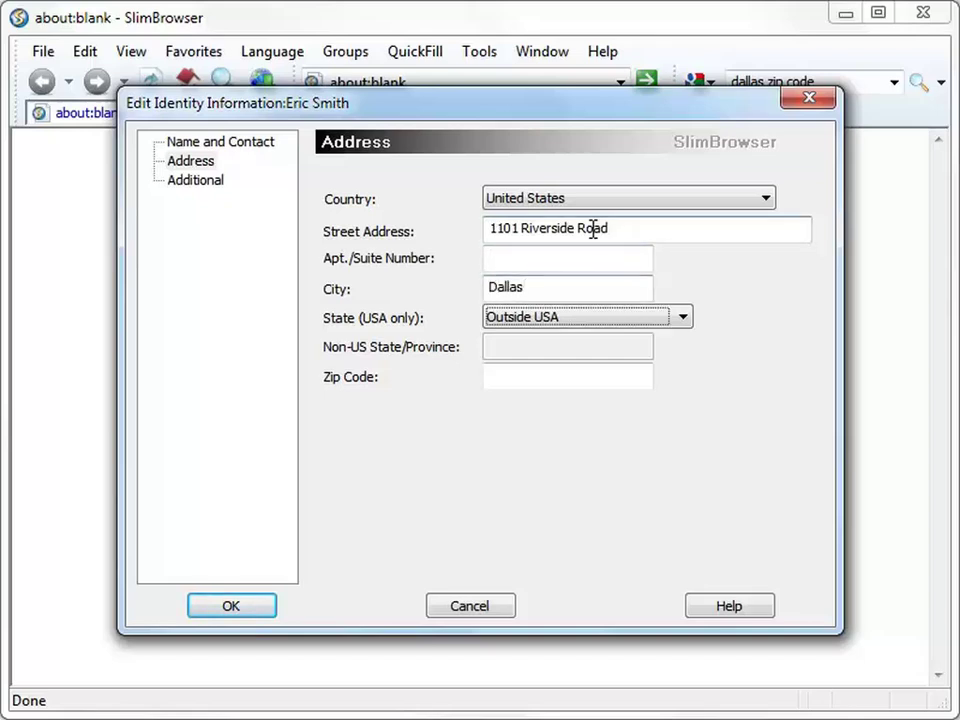
pyautogui.write('tex')
pyautogui.press('Tab')
pyautogui.write('7520')
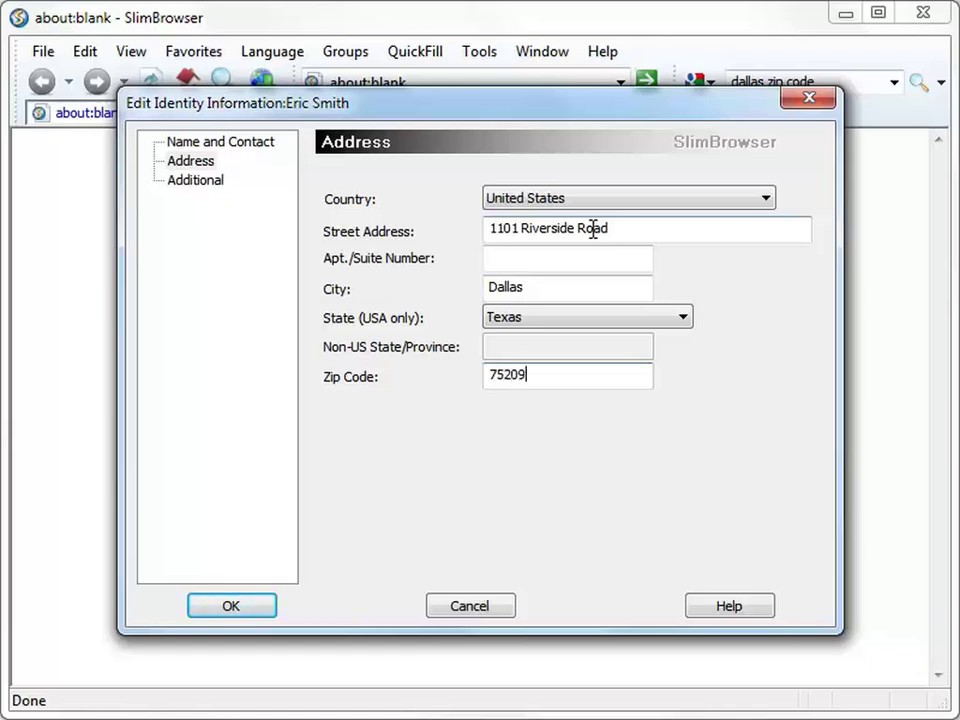
# - Add the identity's preferred login ID and password with confirmation, then save the identity
pyautogui.click(196, 181)
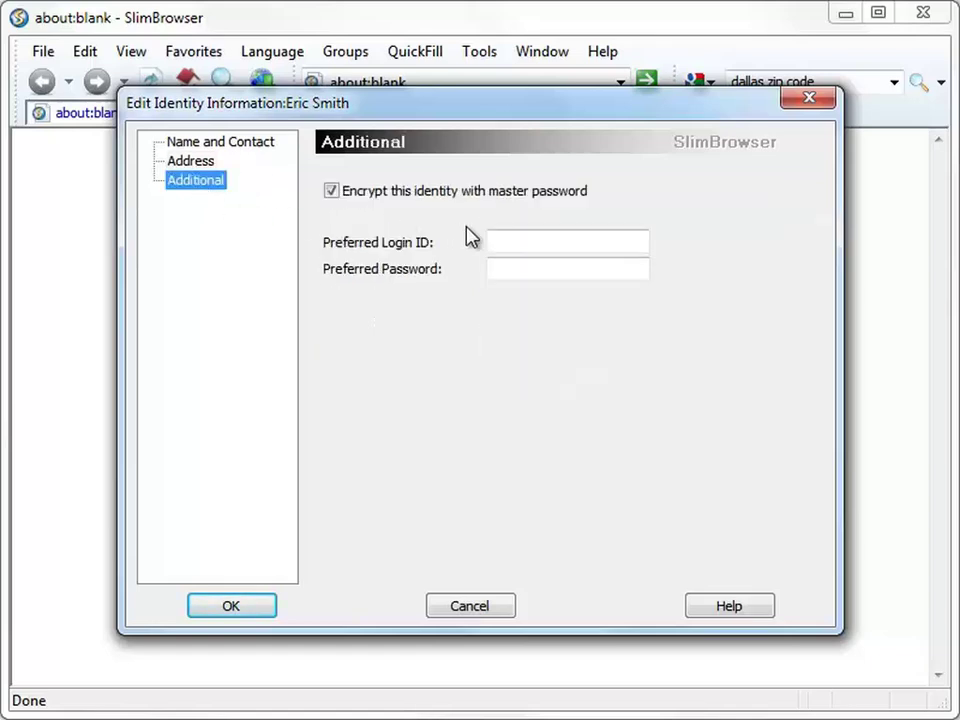
pyautogui.click(512, 240)
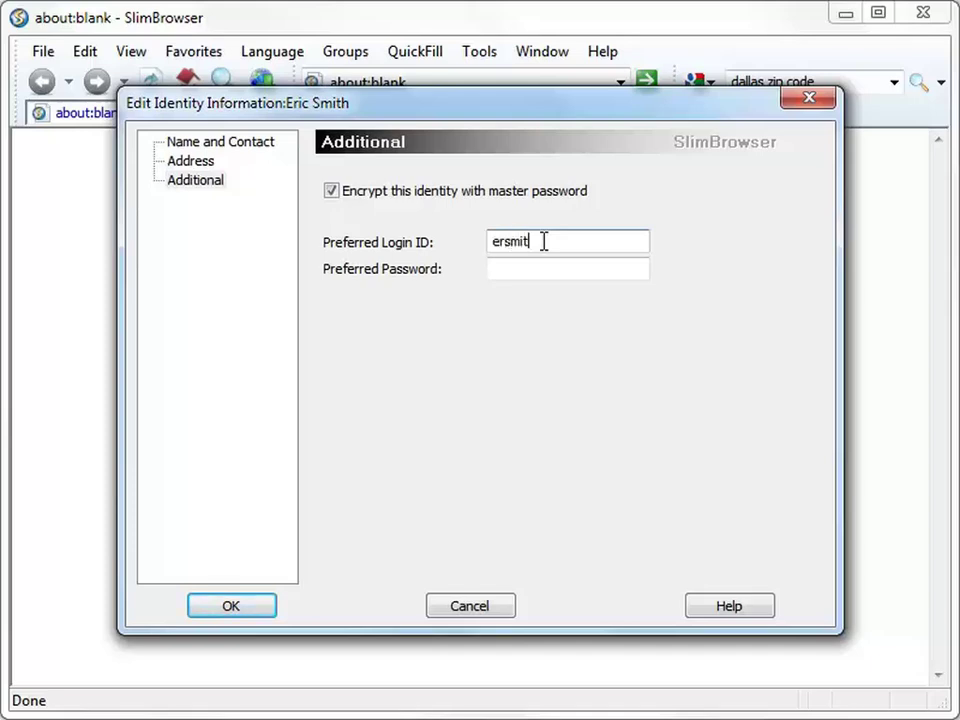
pyautogui.press('Tab')
pyautogui.write('password')
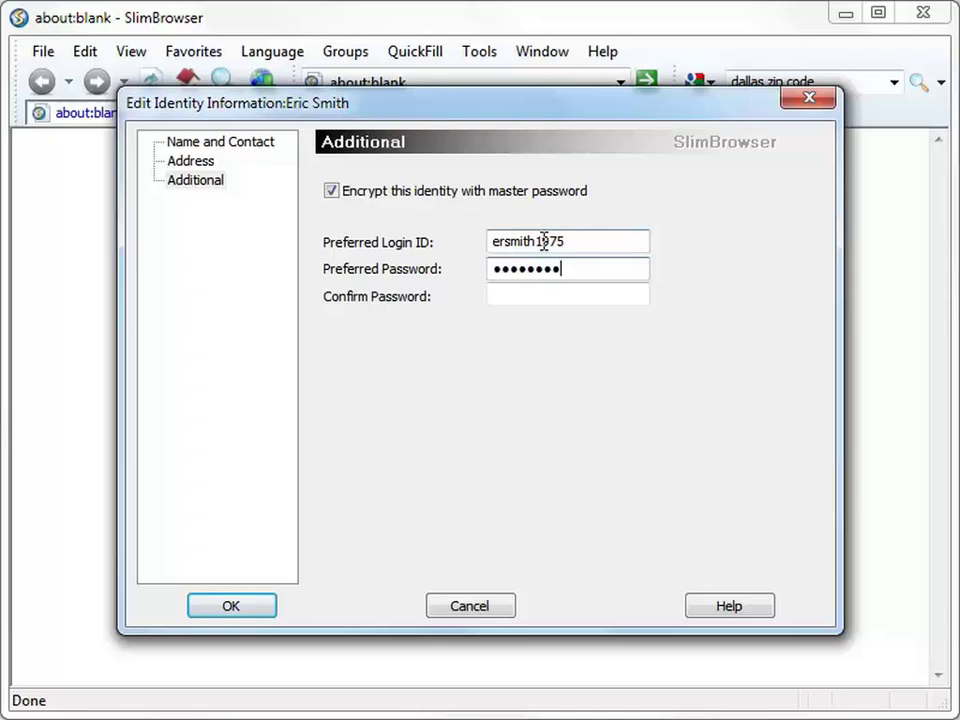
pyautogui.press('Tab')
pyautogui.write('pass')
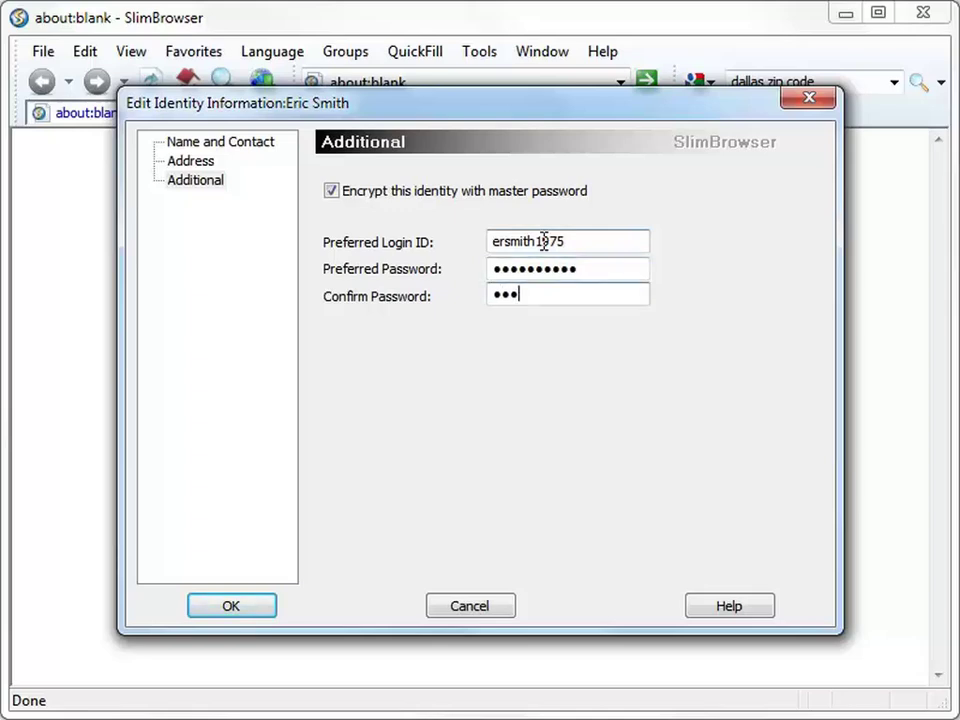
pyautogui.write('word12')
pyautogui.click(242, 613)
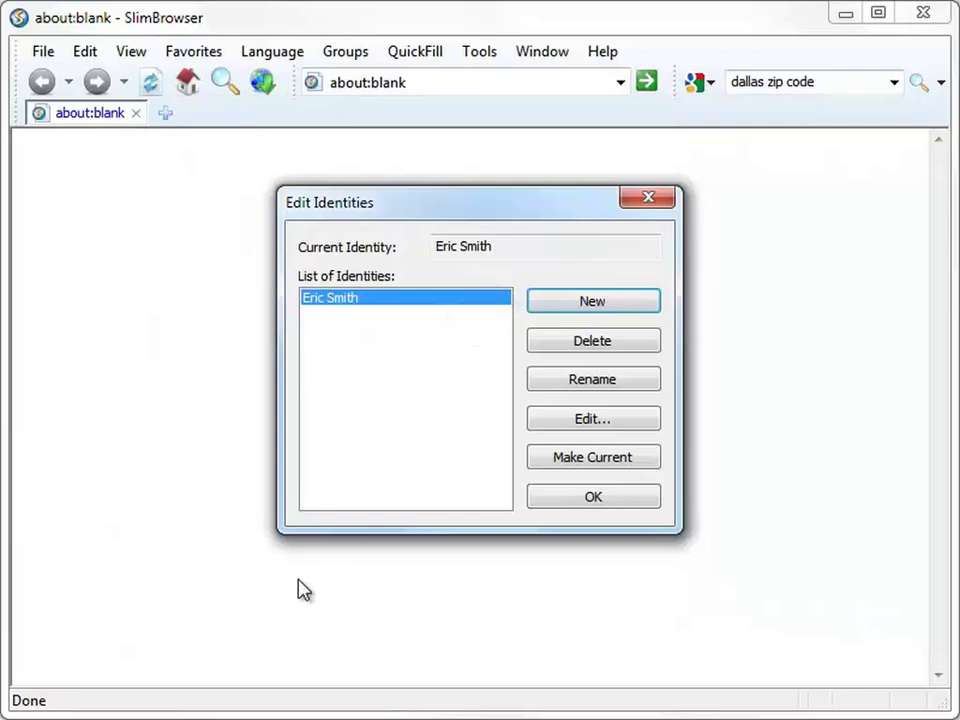
# - Close the identity manager and load the Macy's website
pyautogui.click(593, 497)
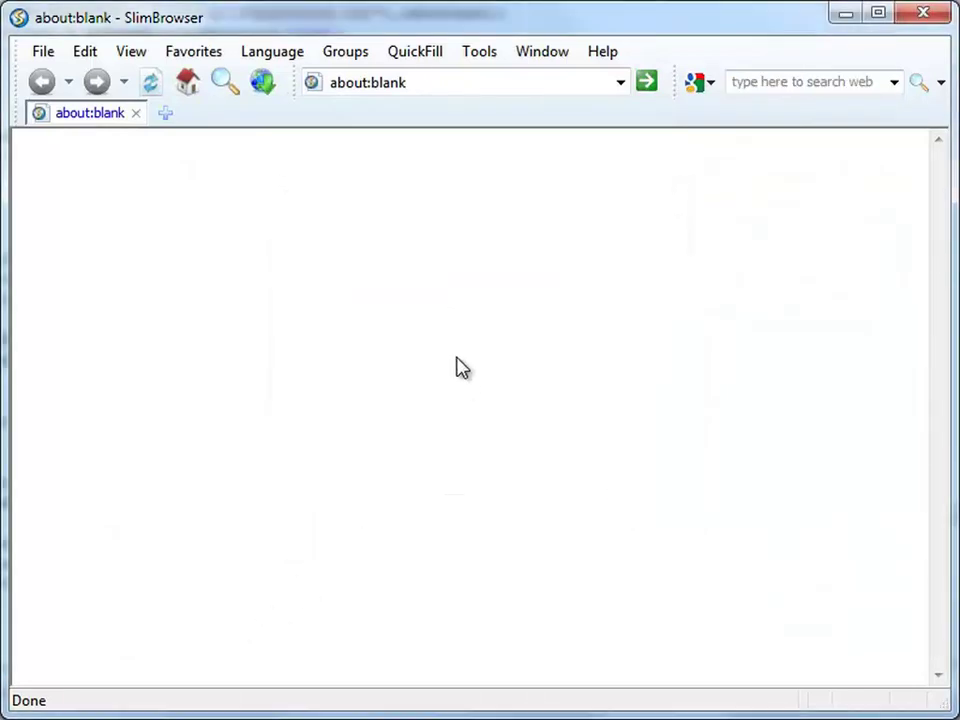
pyautogui.click(433, 83)
pyautogui.write('mac')
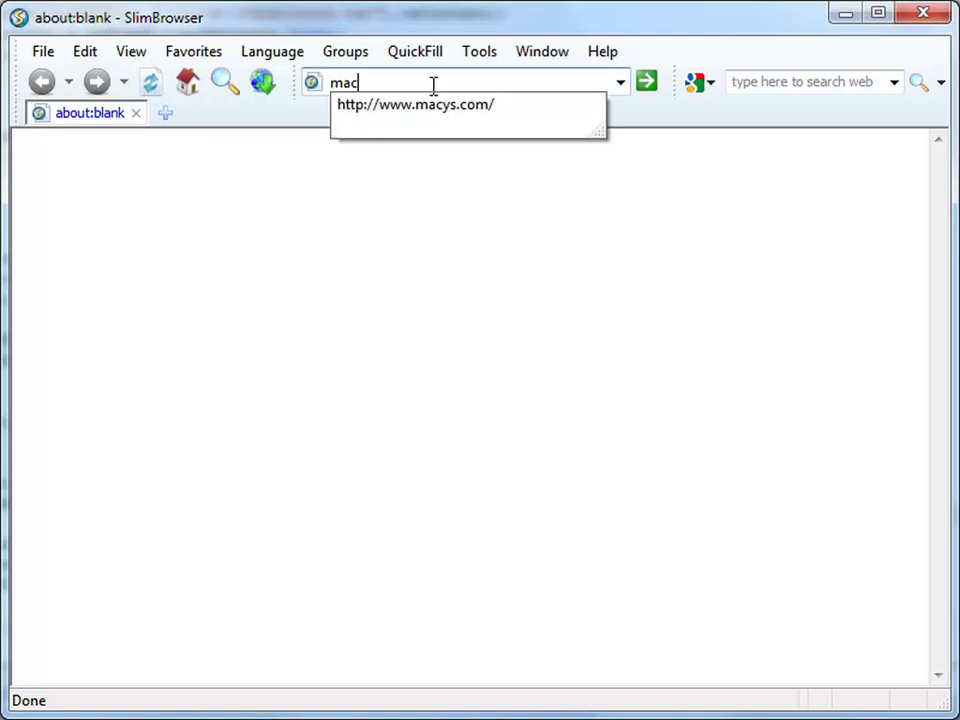
pyautogui.press('Down')
pyautogui.press('Return')
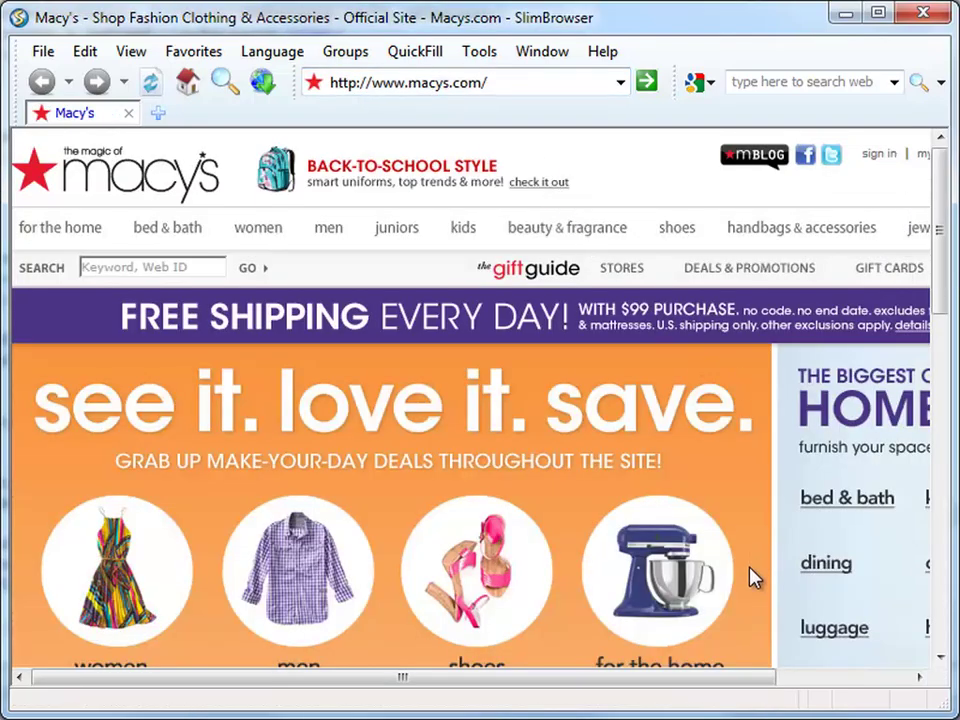
pyautogui.moveTo(753, 686); pyautogui.dragTo(803, 688)
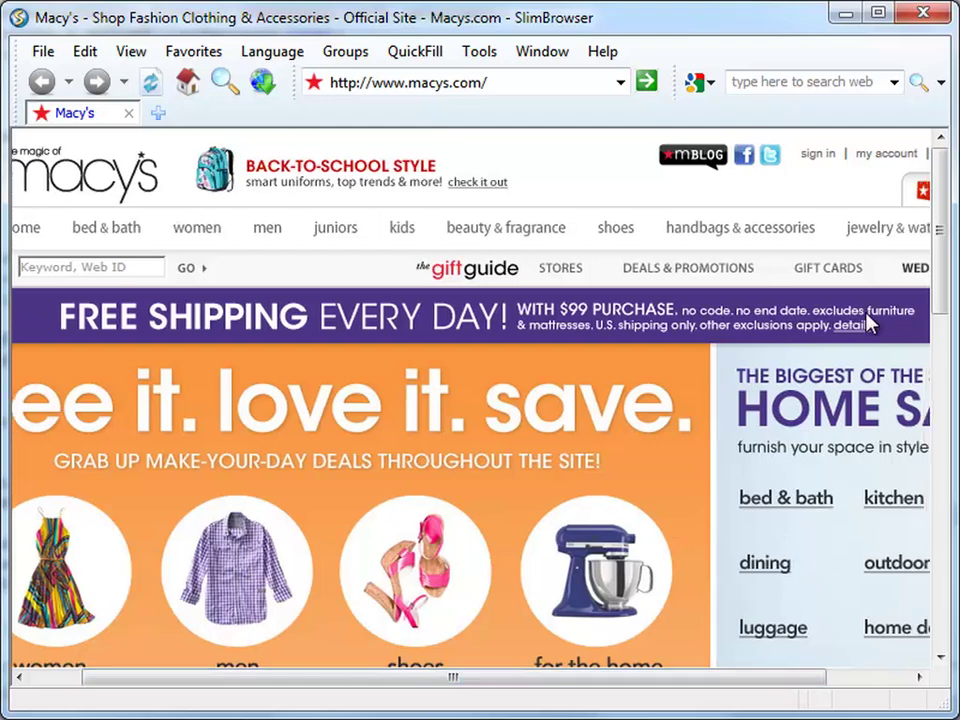
pyautogui.click(885, 157)
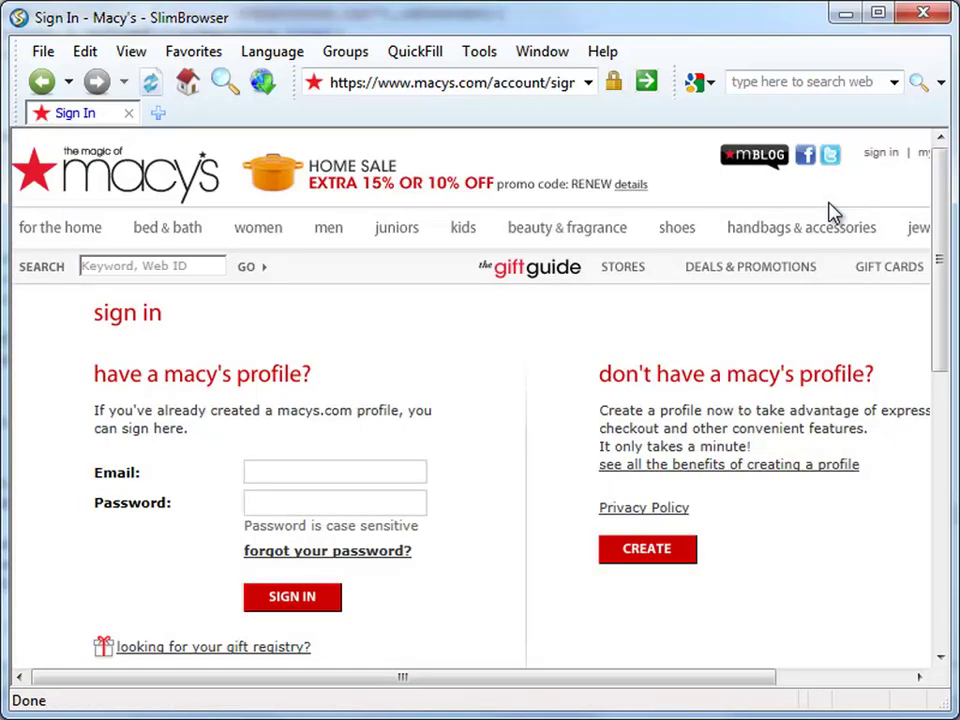
pyautogui.click(647, 553)
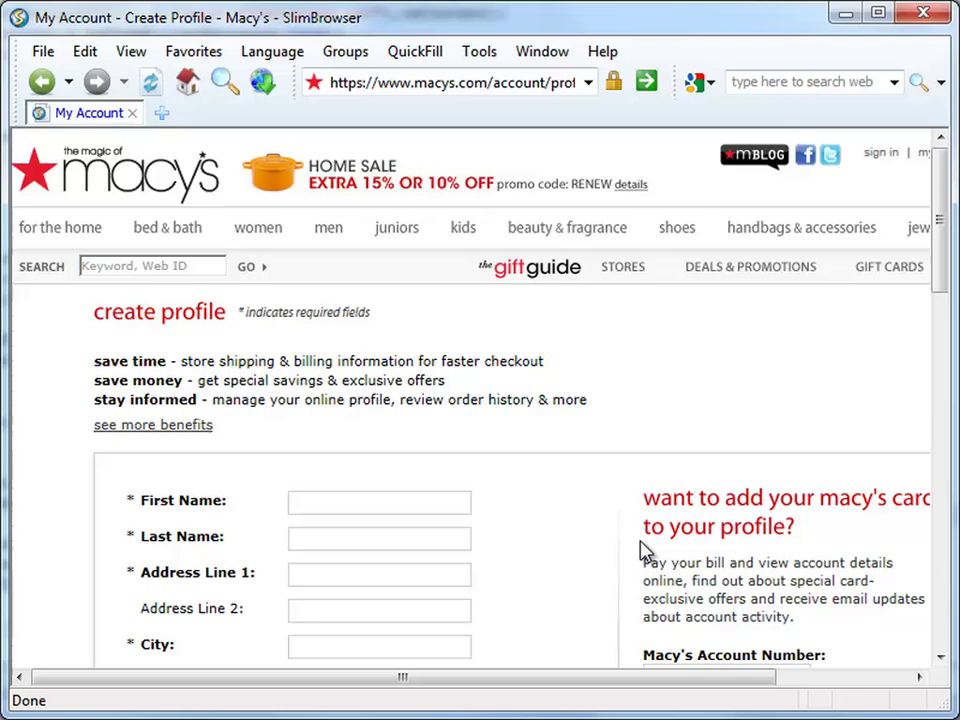
pyautogui.scroll(-3, 454, 448)
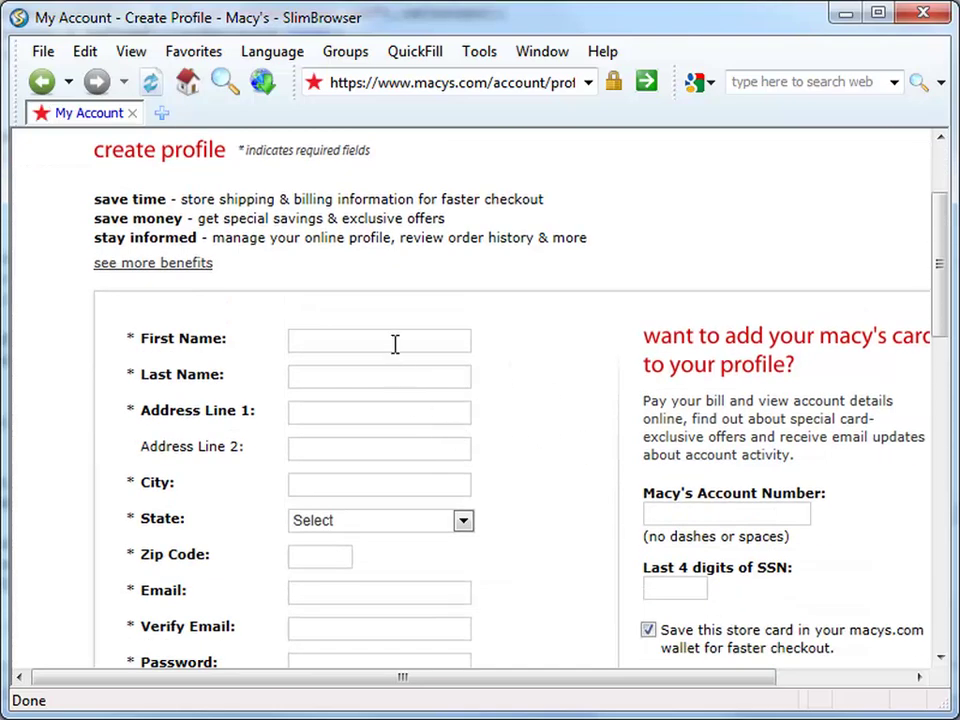
pyautogui.rightClick(395, 343)
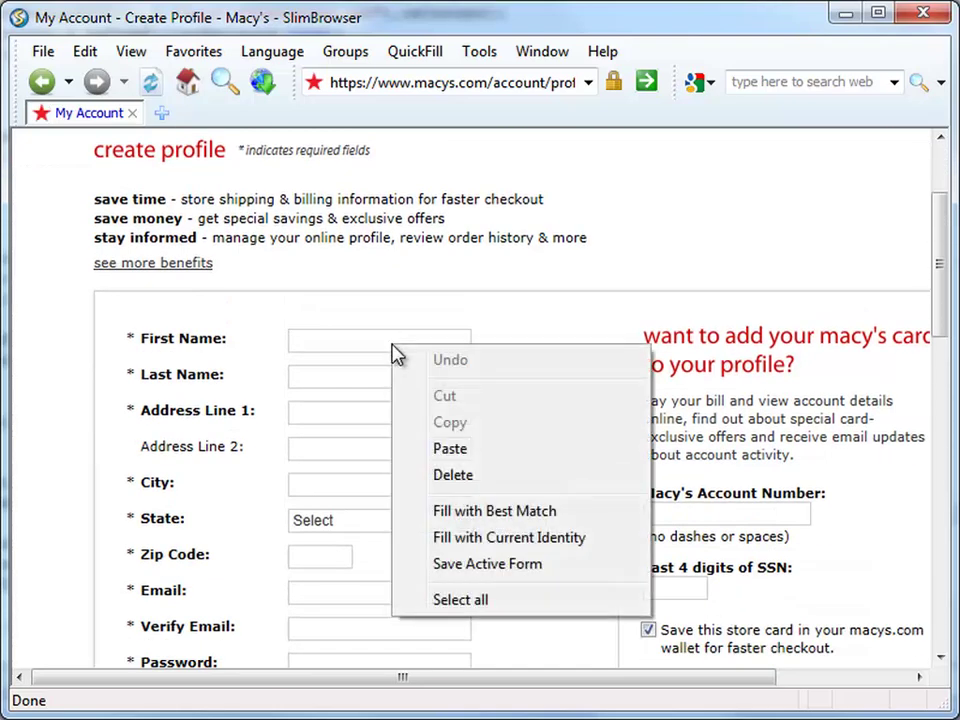
pyautogui.click(468, 539)
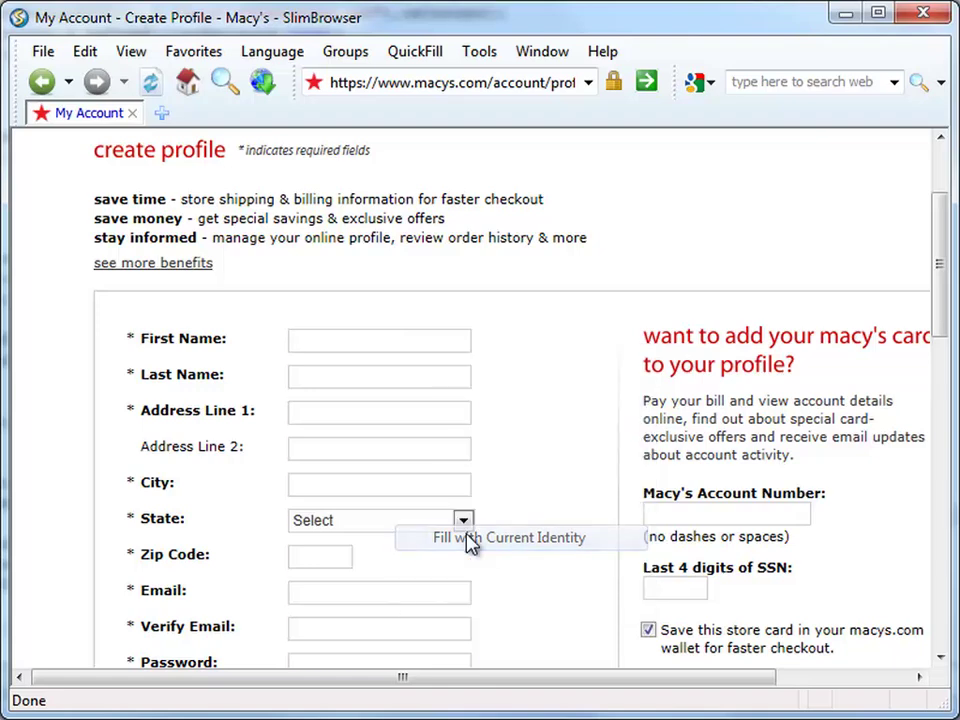
pyautogui.scroll(-5, 480, 495)
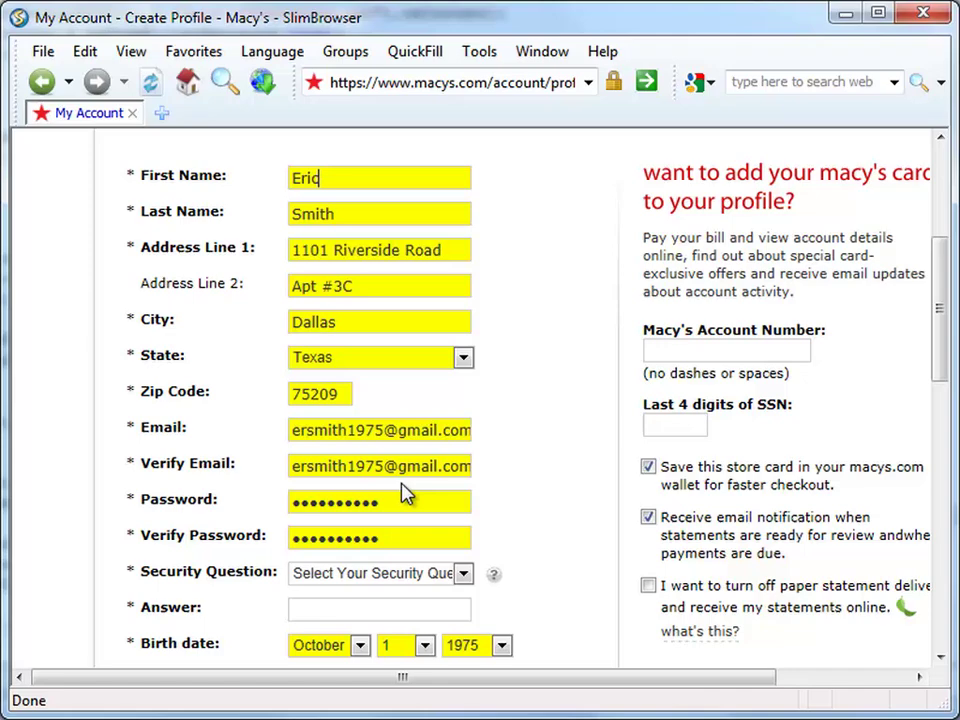
pyautogui.scroll(-3, 405, 492)
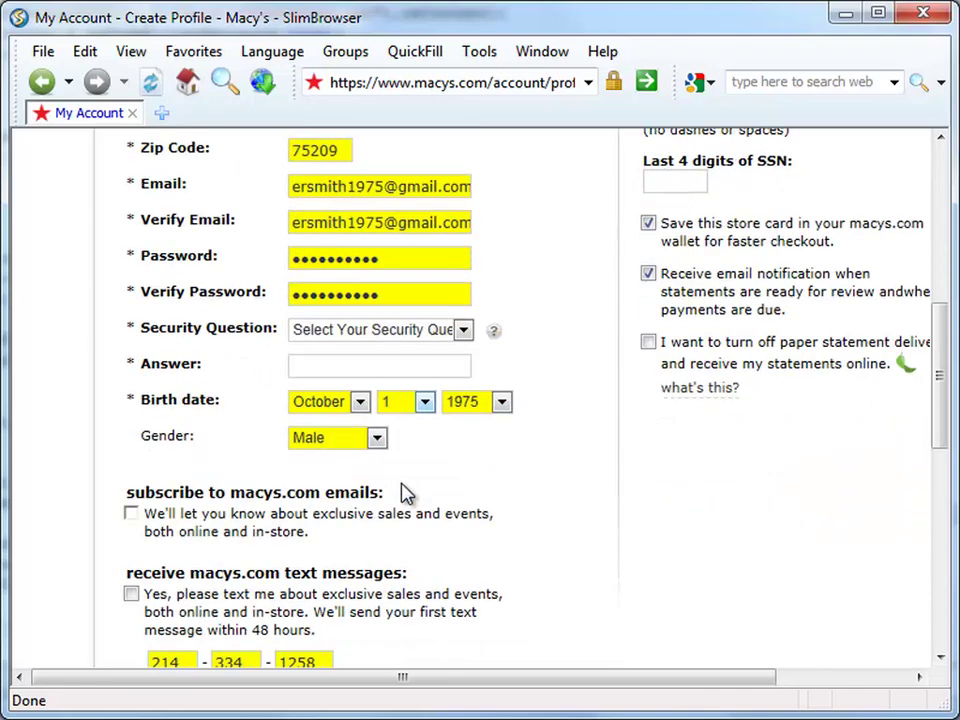
pyautogui.scroll(-5, 405, 492)
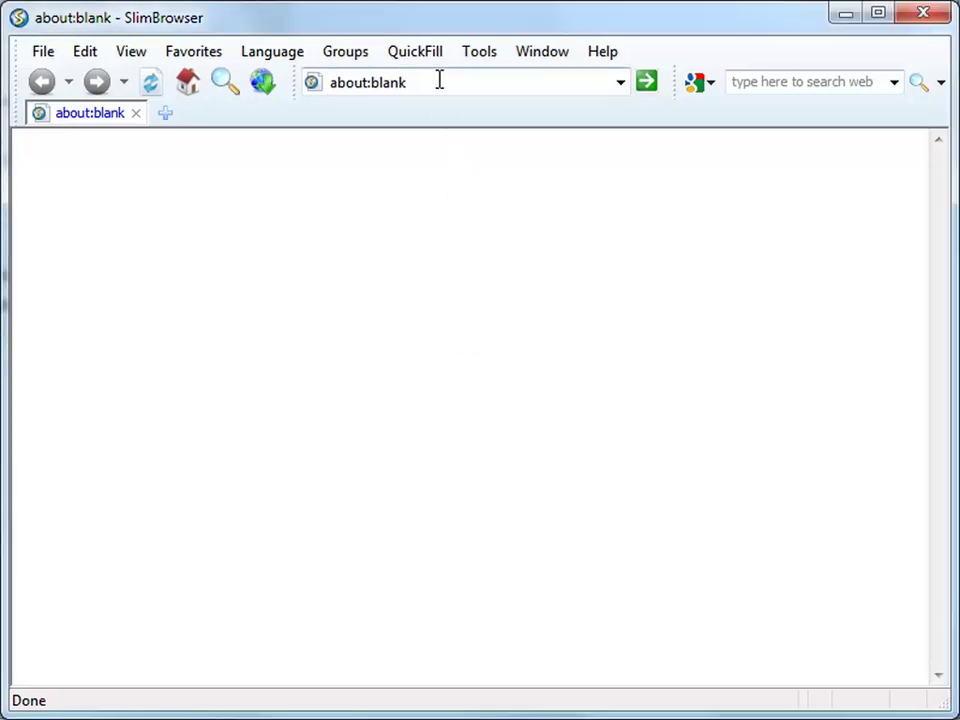
# - Open Gmail and sign in with the account's username and password
pyautogui.click(439, 79)
pyautogui.write('gmail')
pyautogui.press('Return')
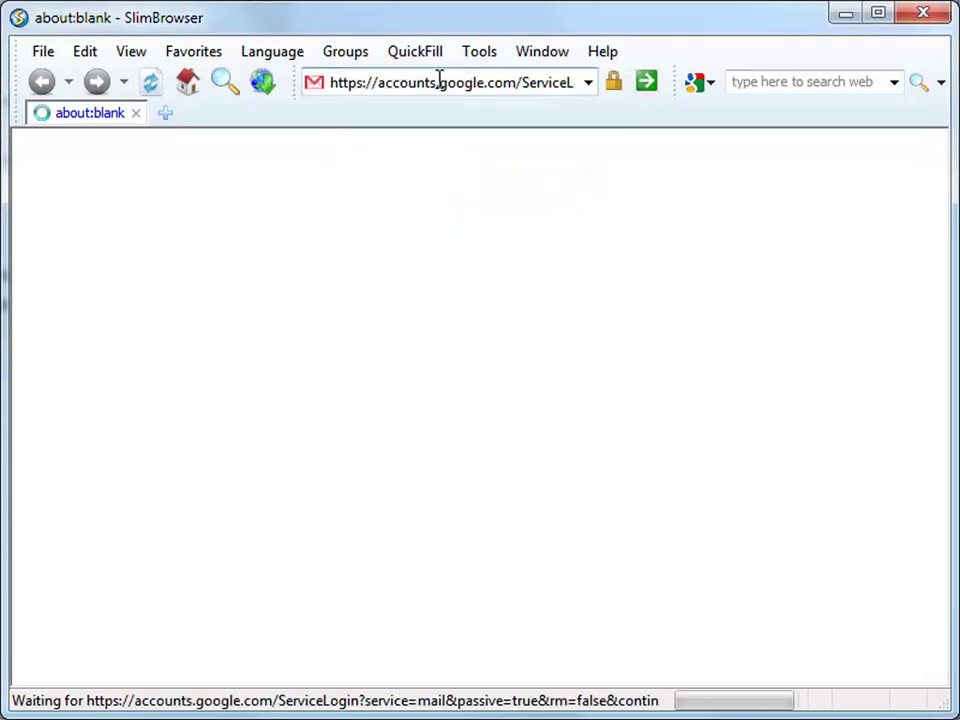
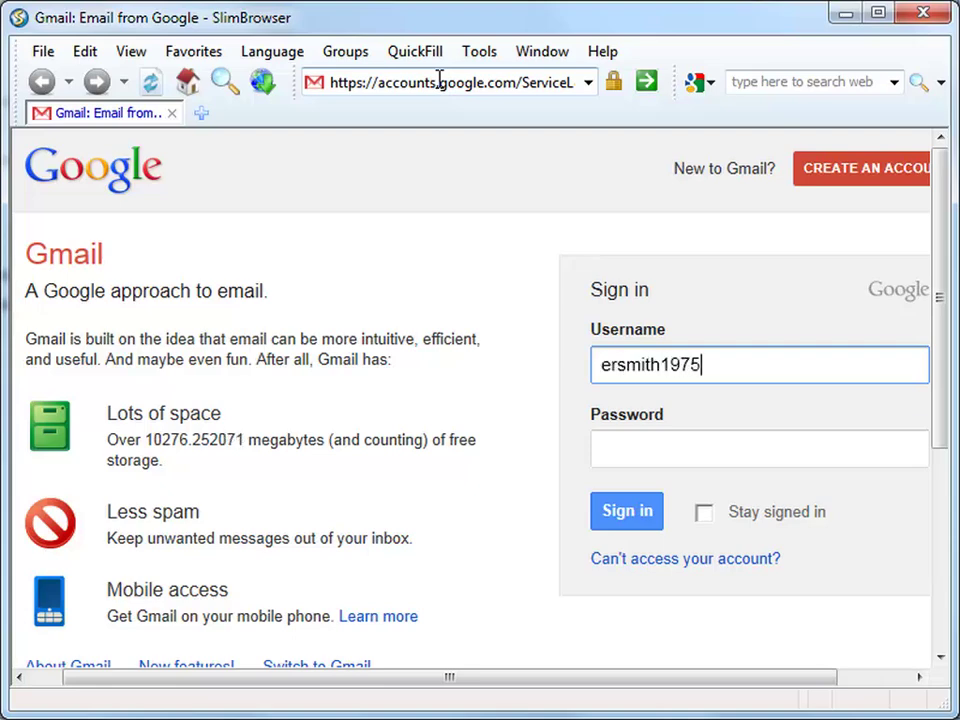
pyautogui.press('Tab')
pyautogui.write('*********')
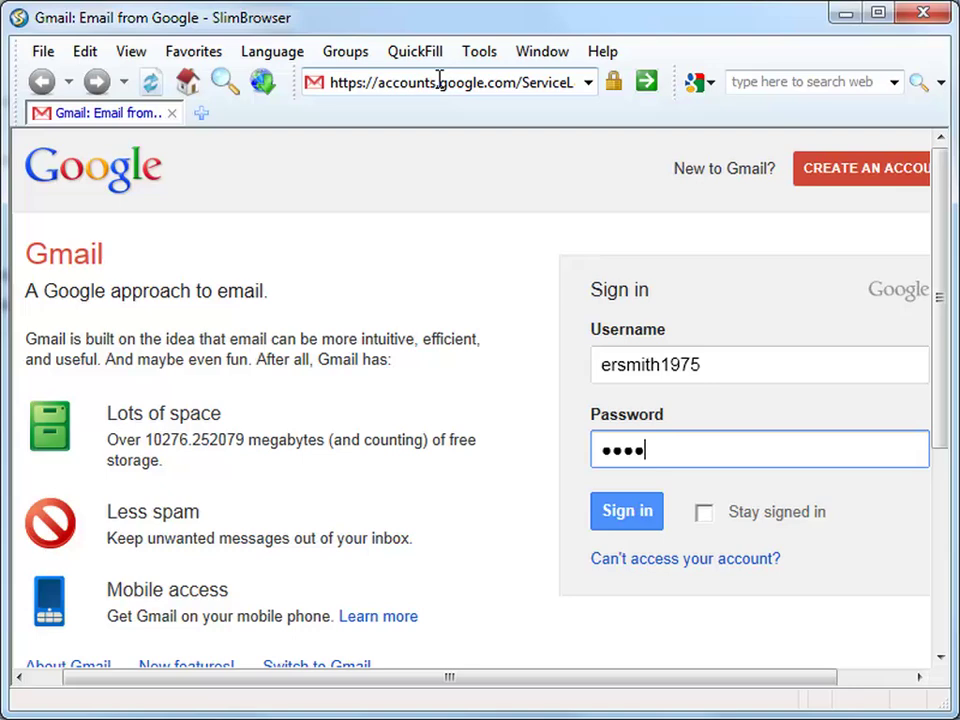
pyautogui.write('*')
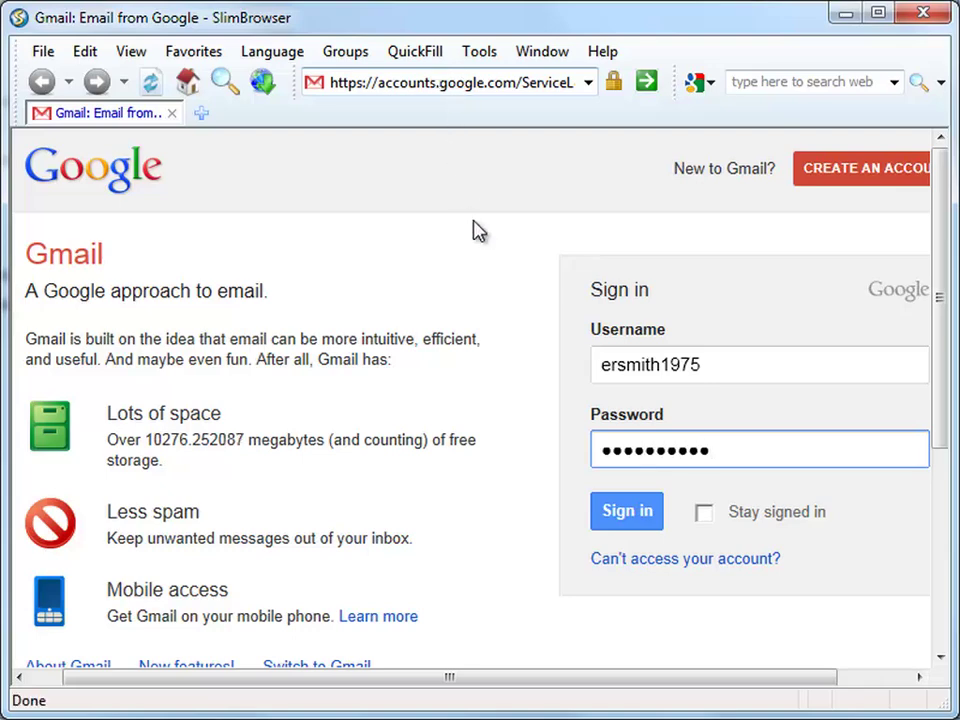
pyautogui.click(628, 522)
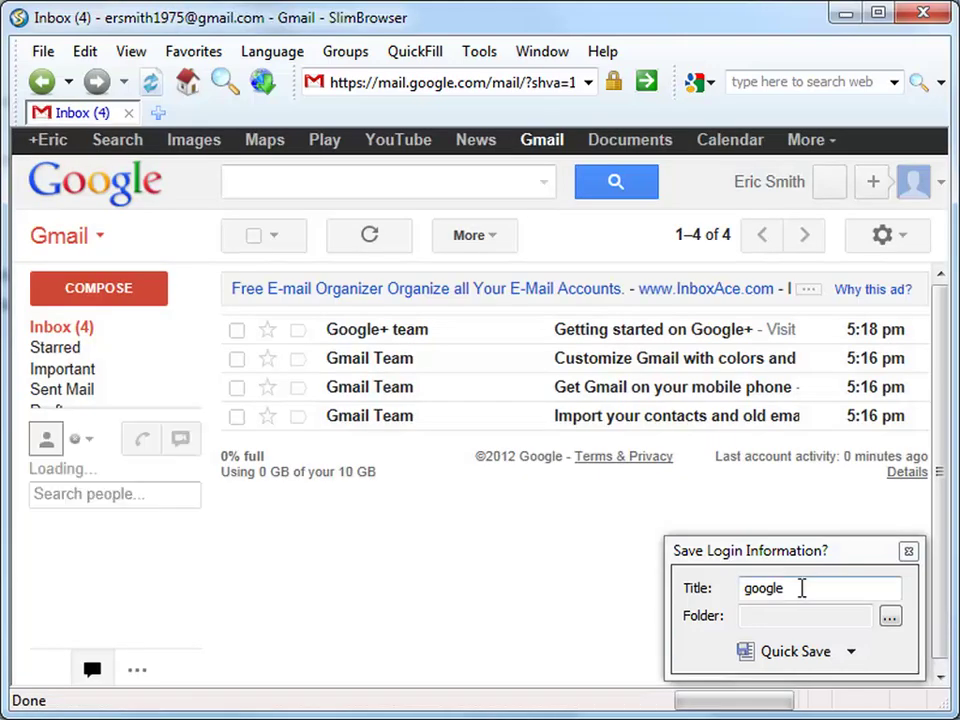
# - Quick Save the Gmail login under the title 'my gmail account'
pyautogui.click(800, 588)
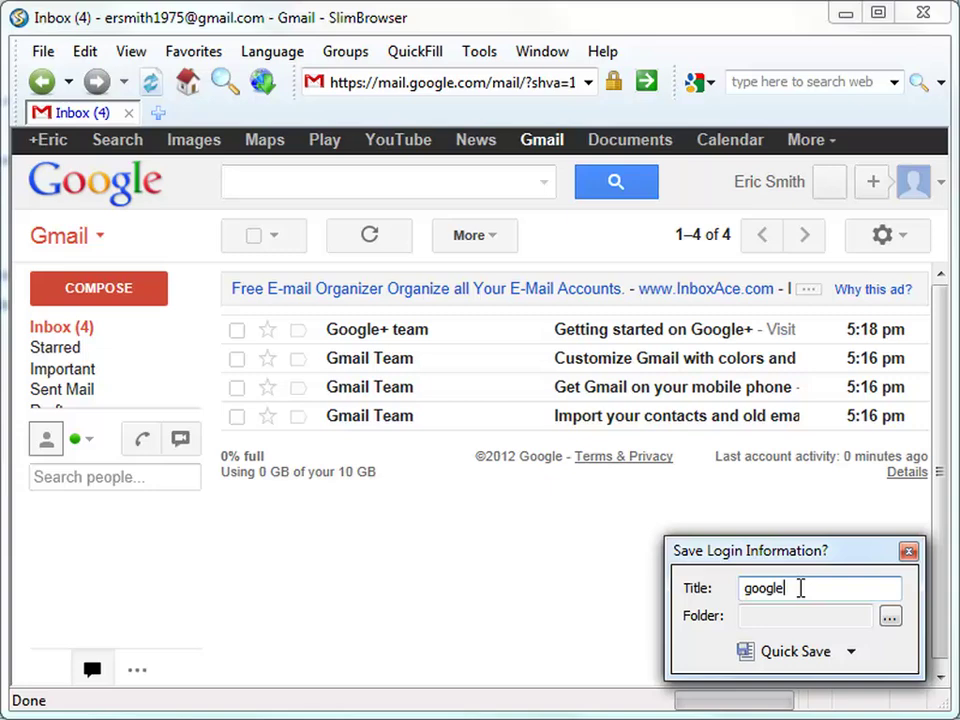
pyautogui.doubleClick(800, 588)
pyautogui.write('my gmail account')
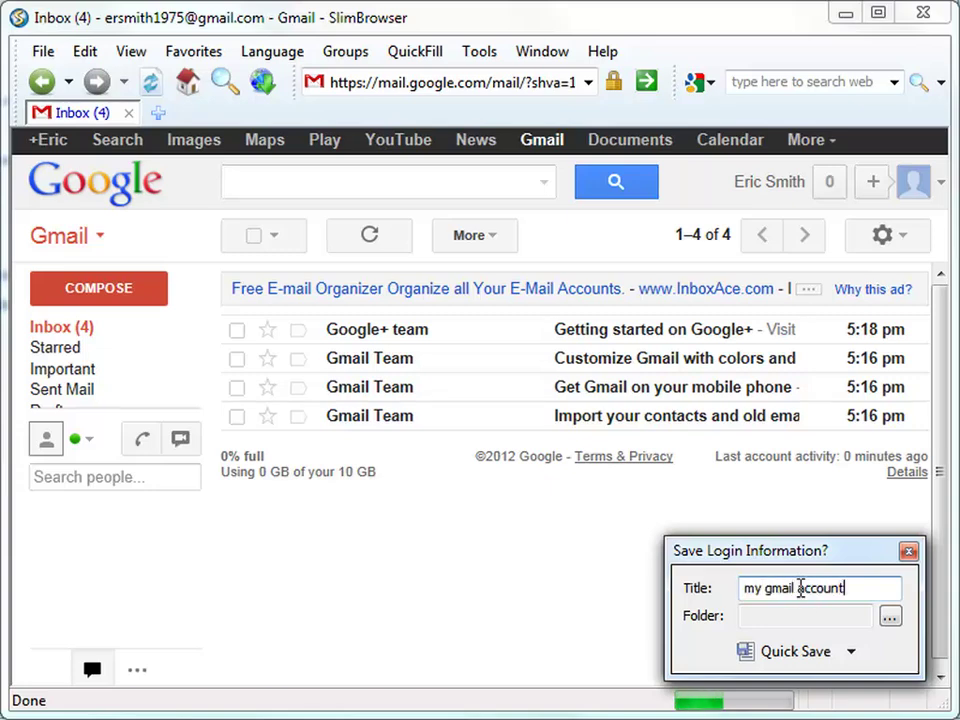
pyautogui.click(808, 663)
pyautogui.click(476, 84)
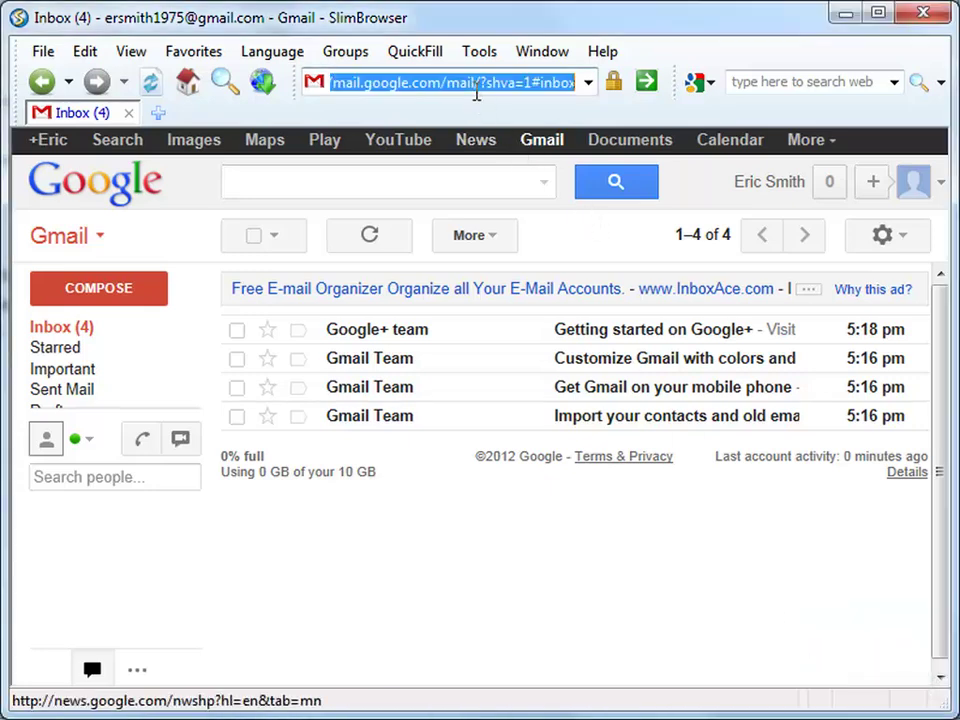
# - Load Facebook and log in with the account password
pyautogui.write('fac')
pyautogui.press('Down')
pyautogui.press('Return')
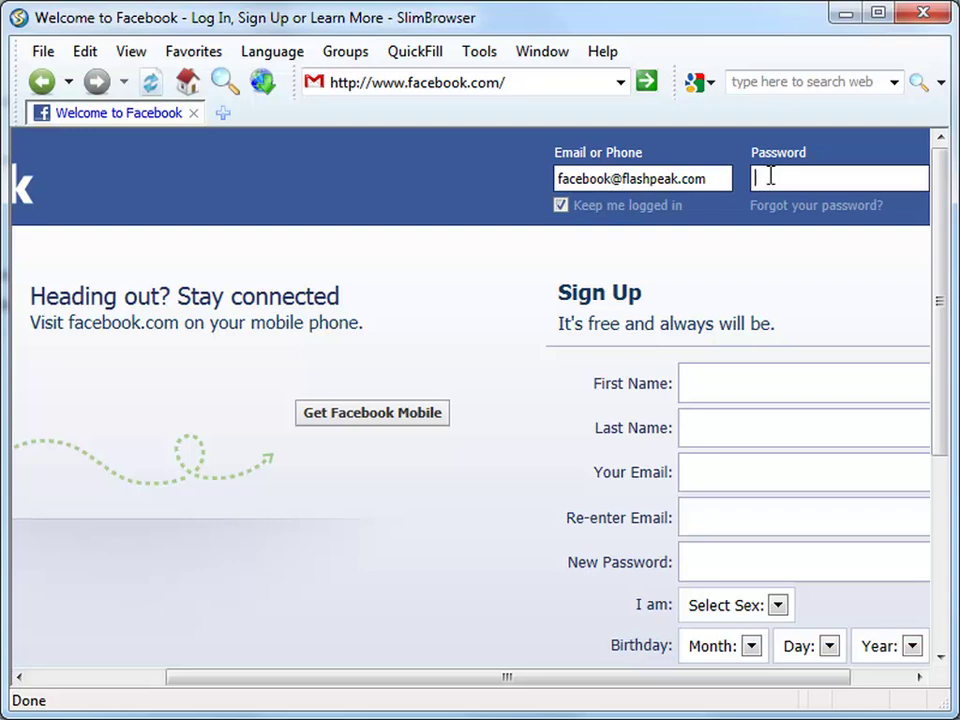
pyautogui.write('••••••••••')
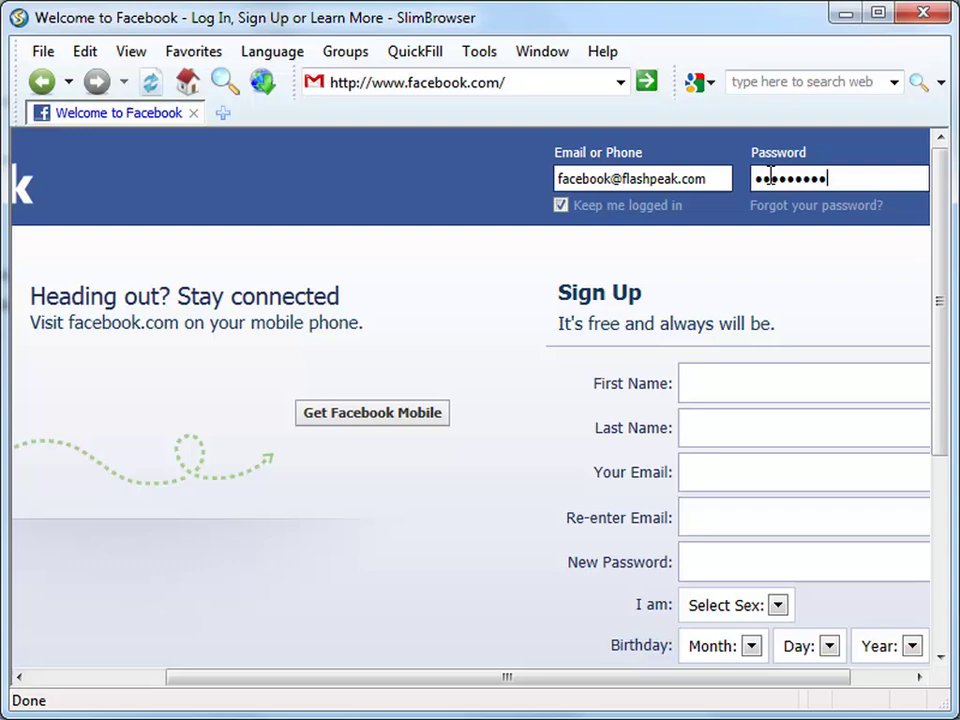
pyautogui.press('Return')
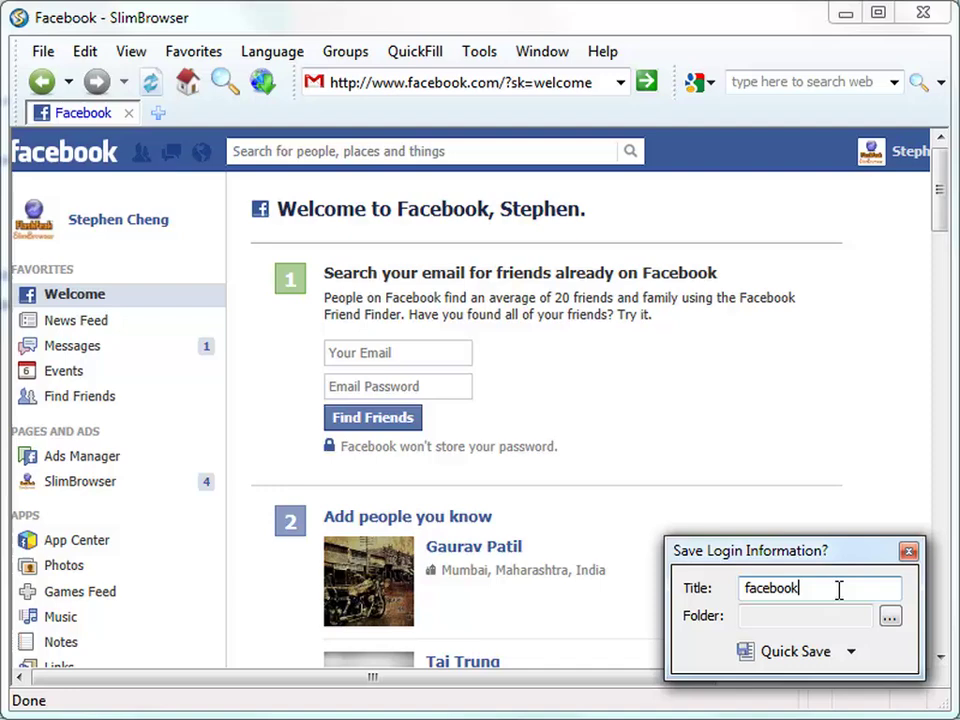
# - Quick Save the Facebook login titled with the account's e-mail address, then close the page
pyautogui.doubleClick(839, 590)
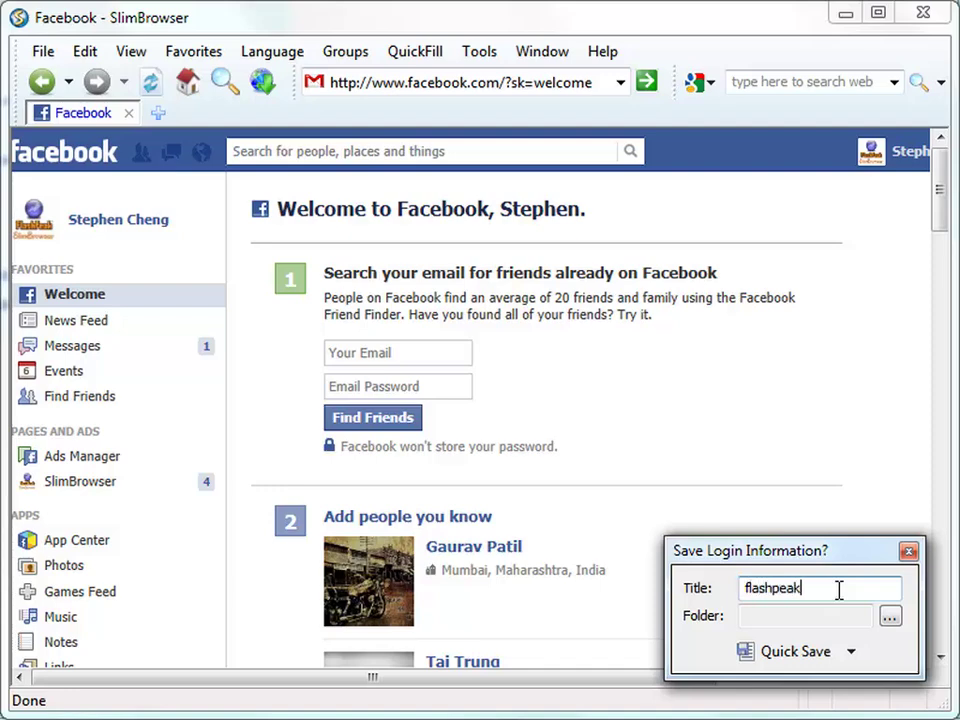
pyautogui.click(780, 652)
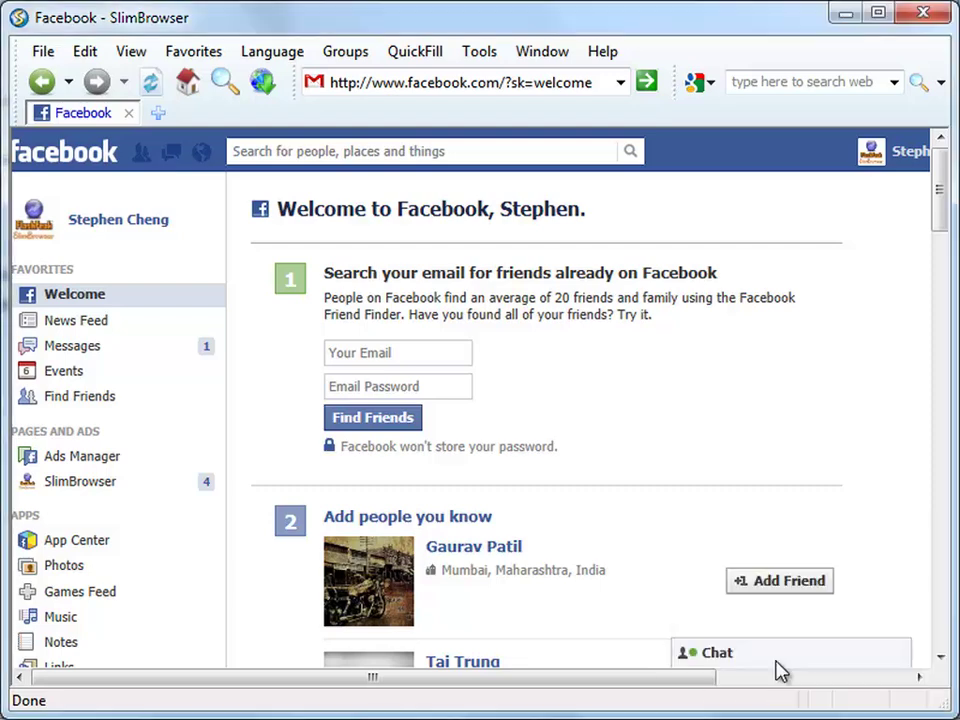
pyautogui.click(128, 114)
# - Open Yahoo Mail and sign in with the account's username and password
pyautogui.click(413, 86)
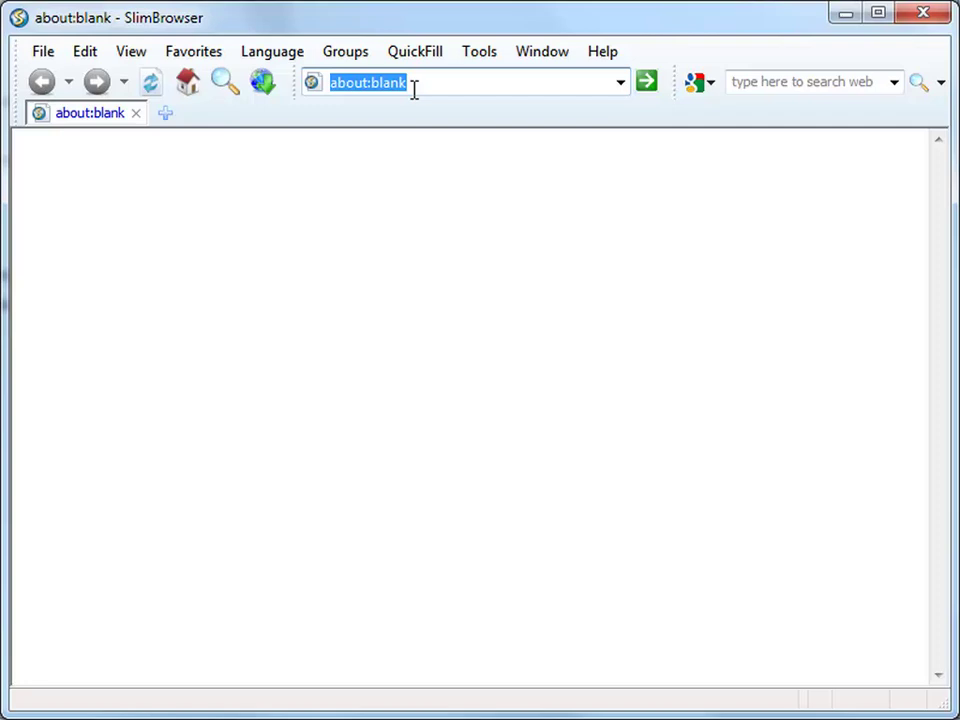
pyautogui.write('mail.')
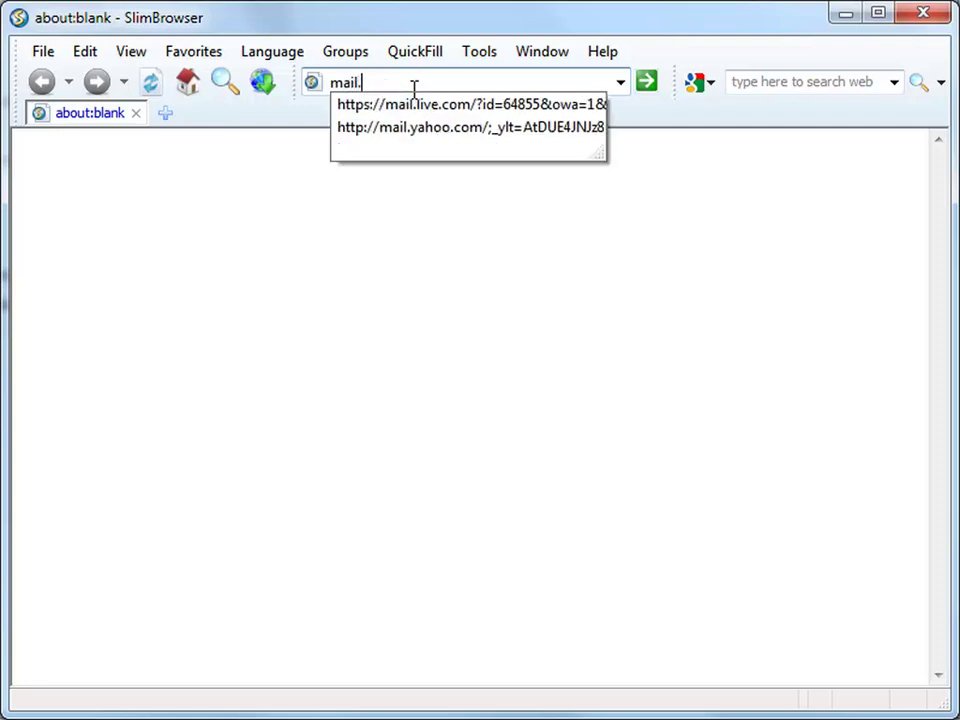
pyautogui.write('yahoo.com')
pyautogui.press('Return')
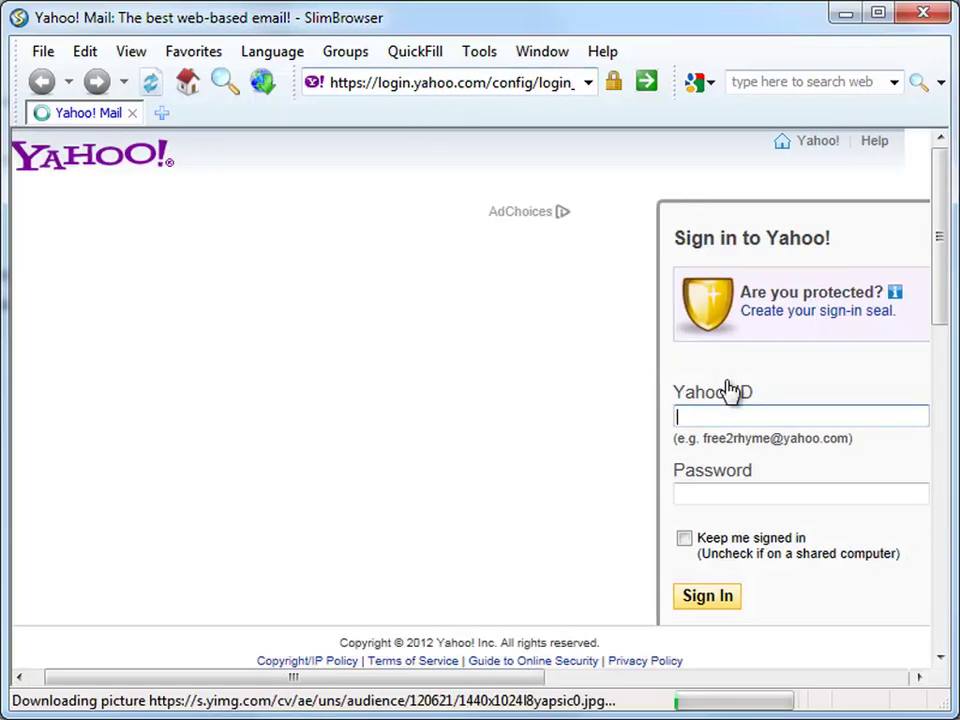
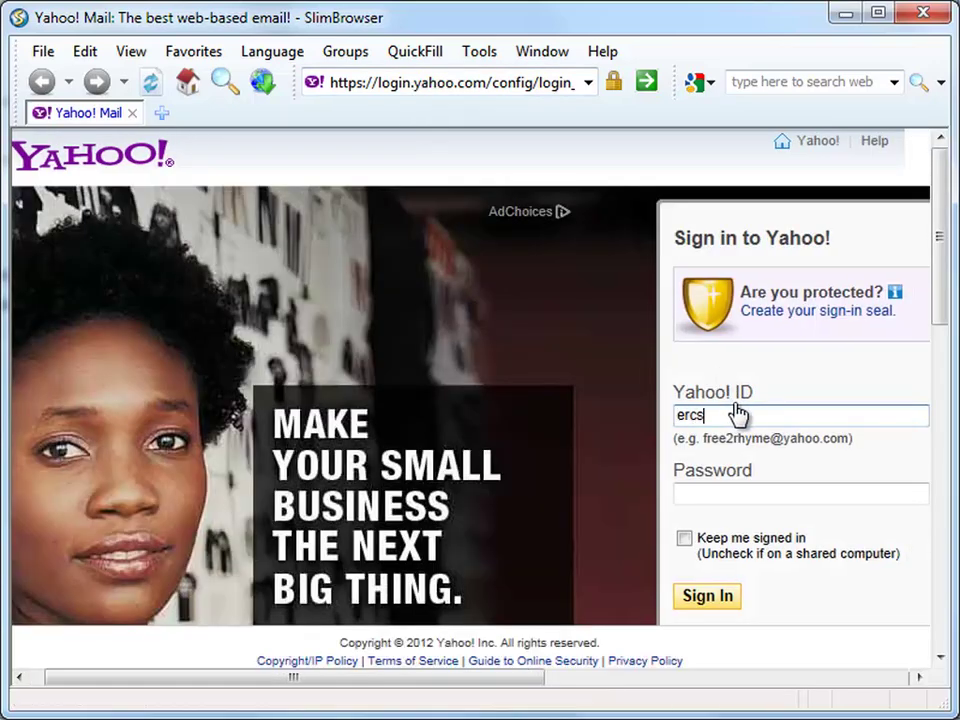
pyautogui.press('Tab')
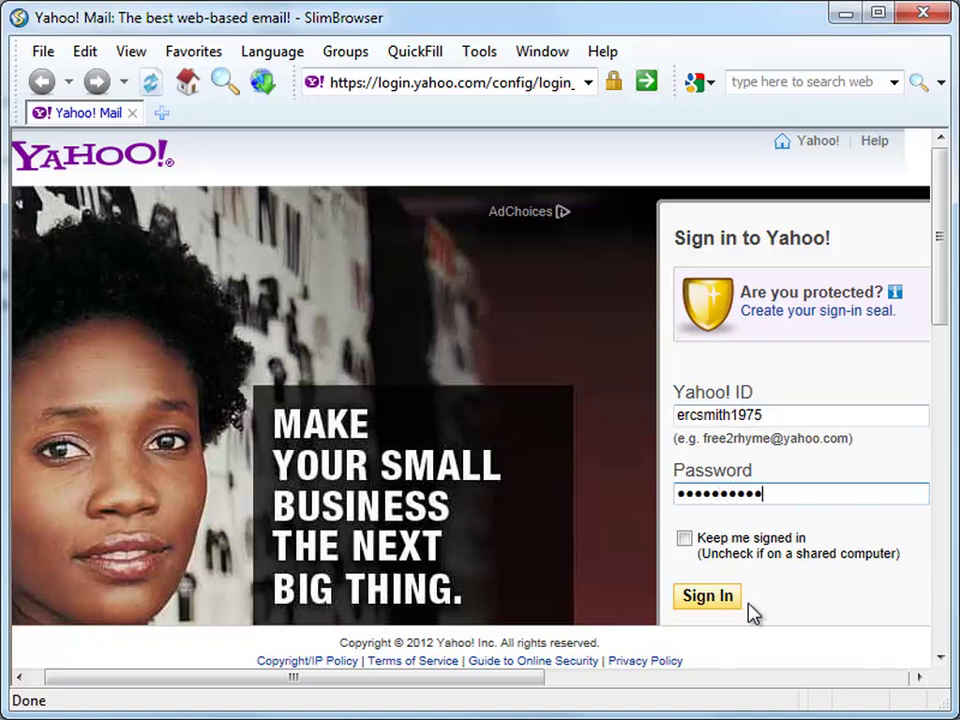
pyautogui.click(712, 600)
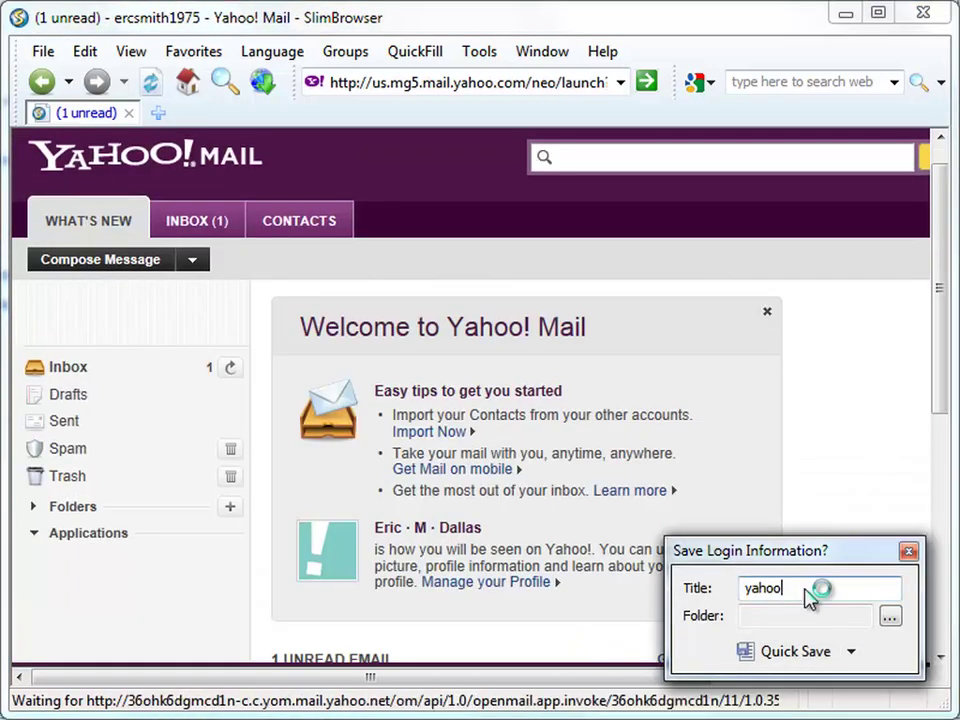
# - Quick Save the Yahoo login under the title 'my yahoo email'
pyautogui.doubleClick(810, 592)
pyautogui.write('my yaho')
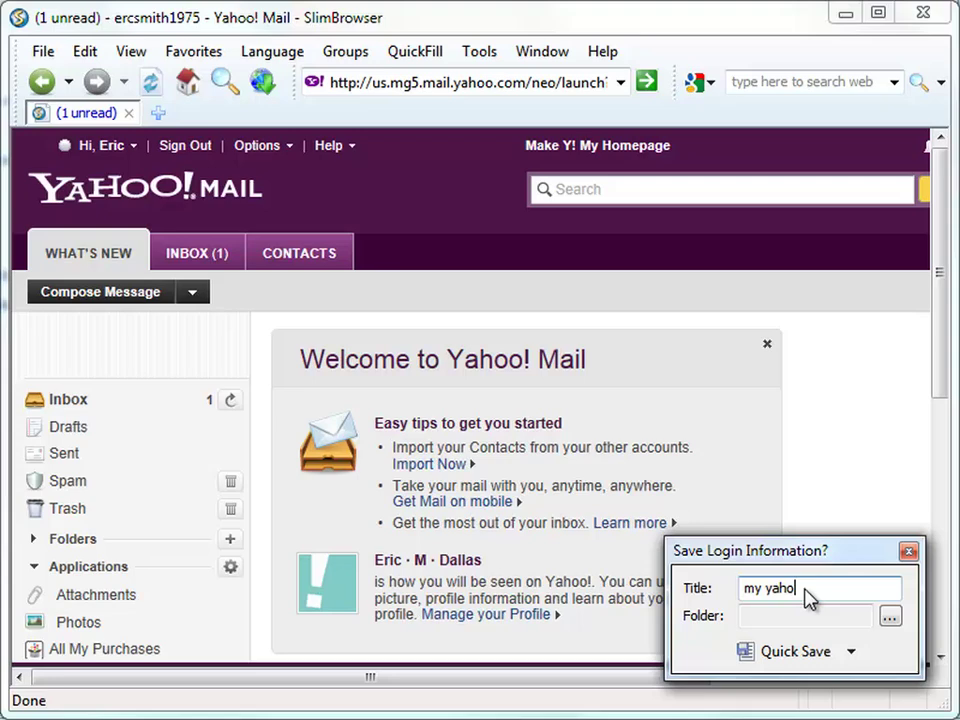
pyautogui.write('o email')
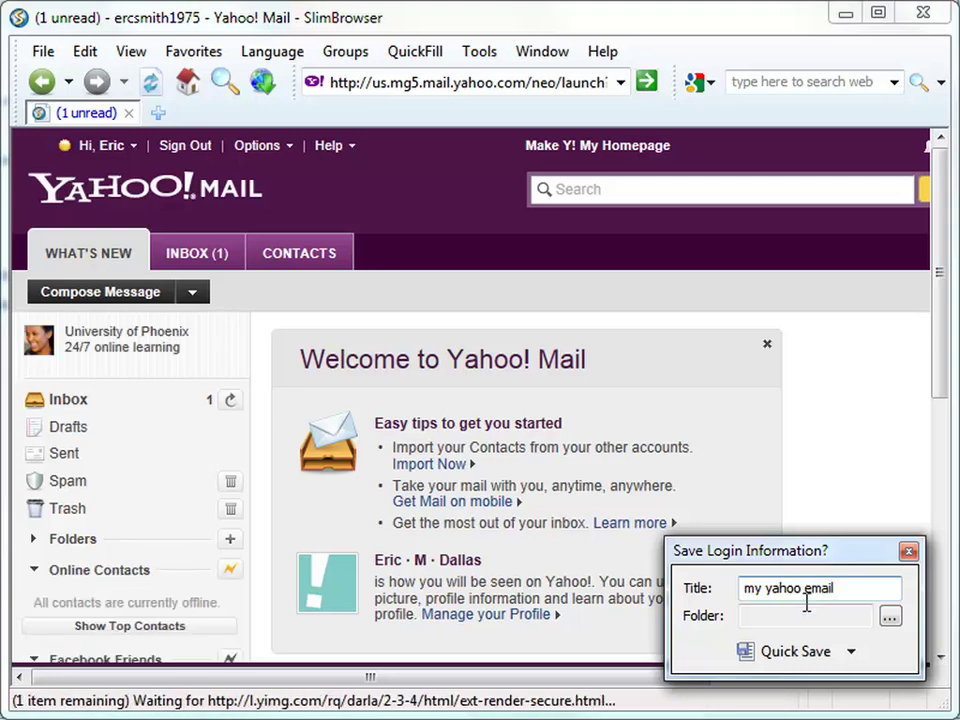
pyautogui.click(806, 662)
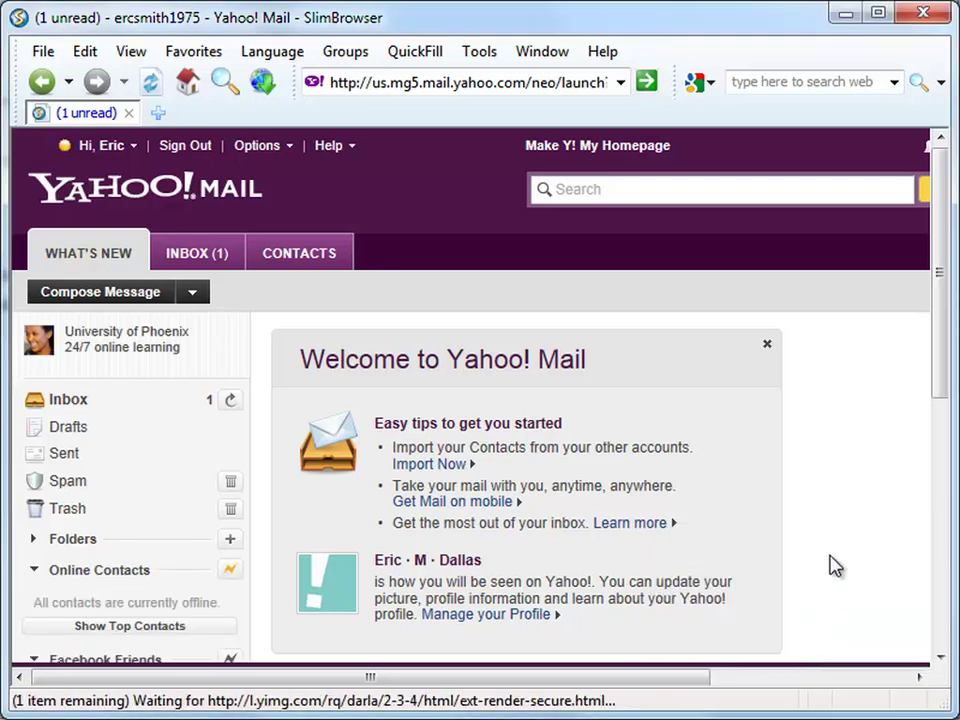
# - Review the Facebook, 'my gmail account' and 'my yahoo email' forms in Organize Saved Forms, then close it
pyautogui.click(429, 56)
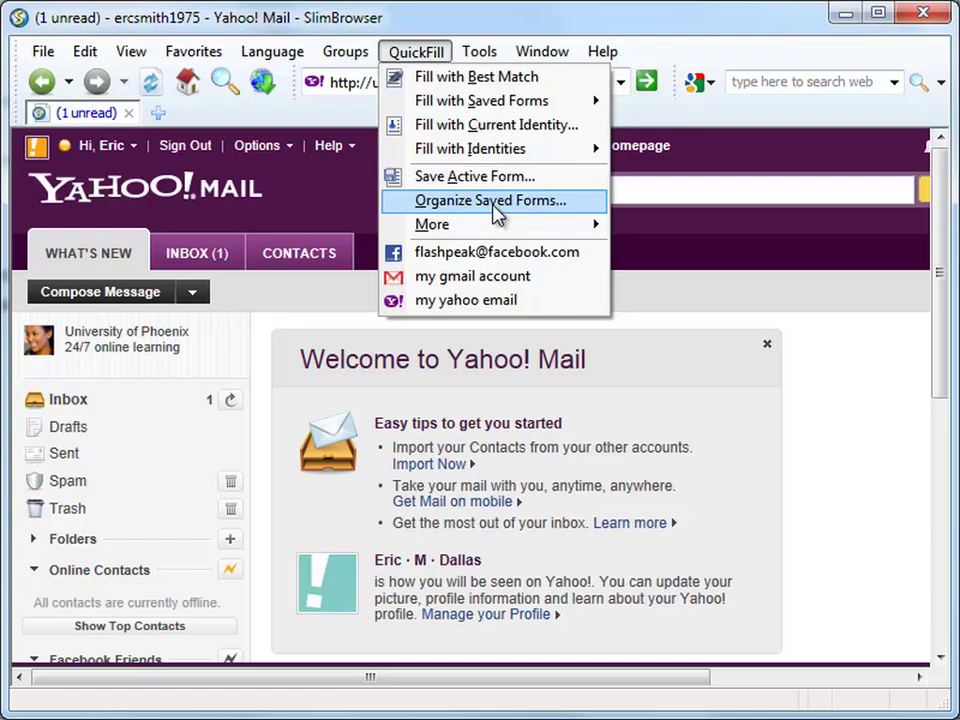
pyautogui.click(497, 203)
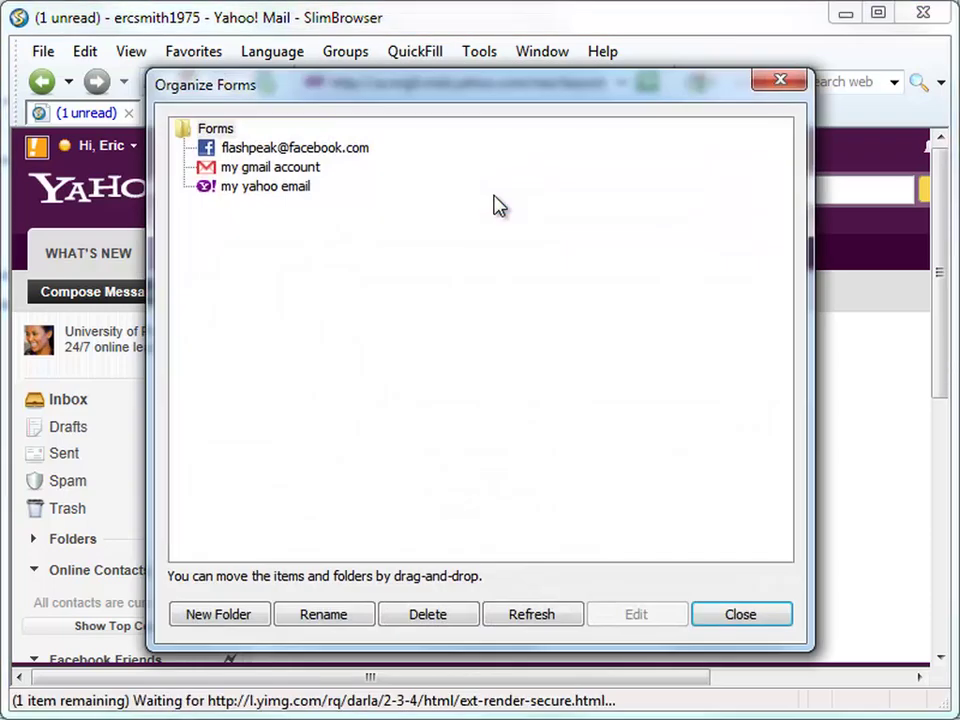
pyautogui.click(328, 153)
pyautogui.click(305, 170)
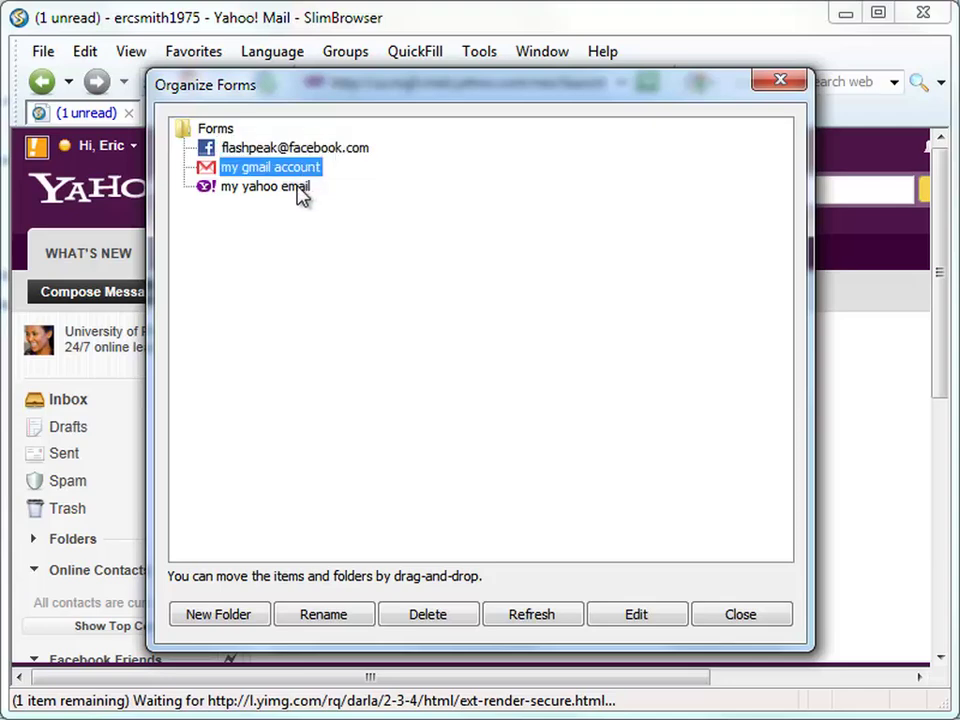
pyautogui.click(300, 190)
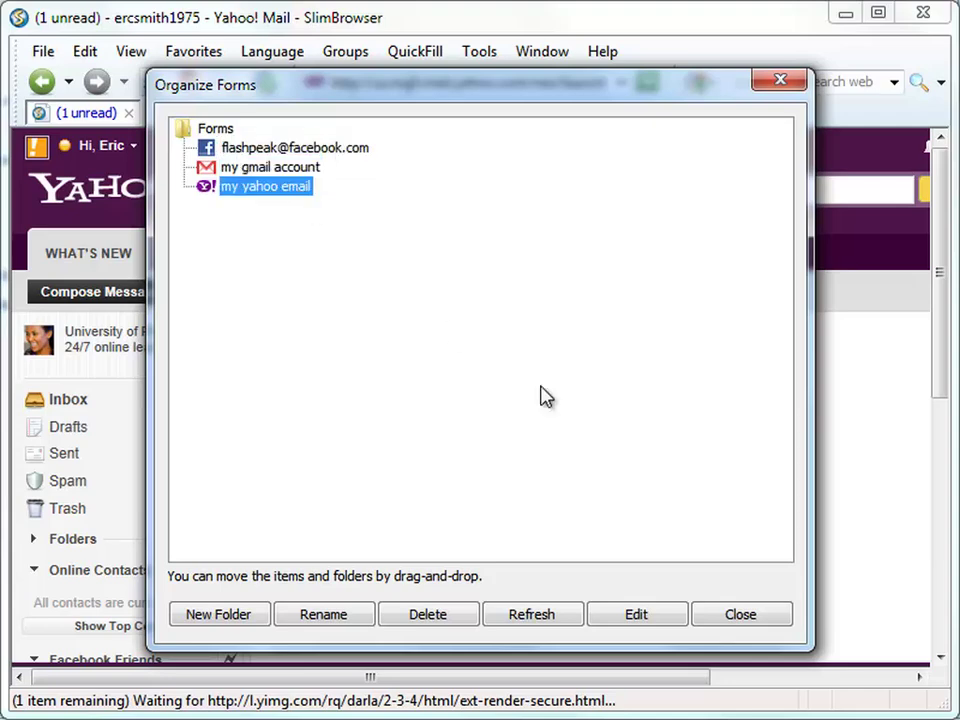
pyautogui.click(745, 618)
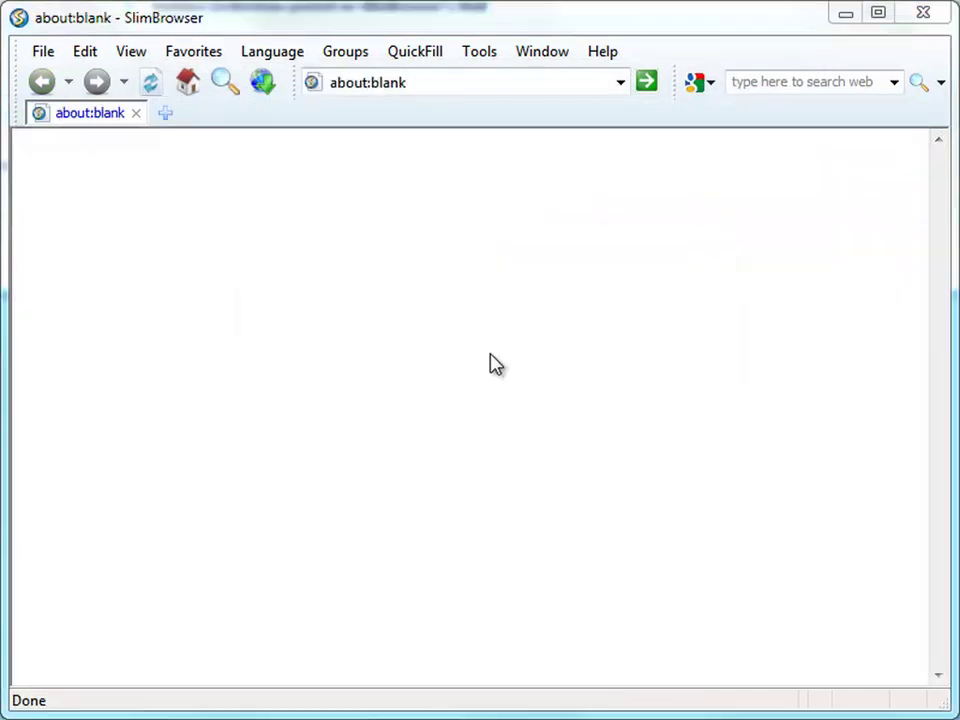
# - Auto-login to Facebook, Gmail and Yahoo Mail, one after another, from their saved QuickFill forms
pyautogui.click(424, 56)
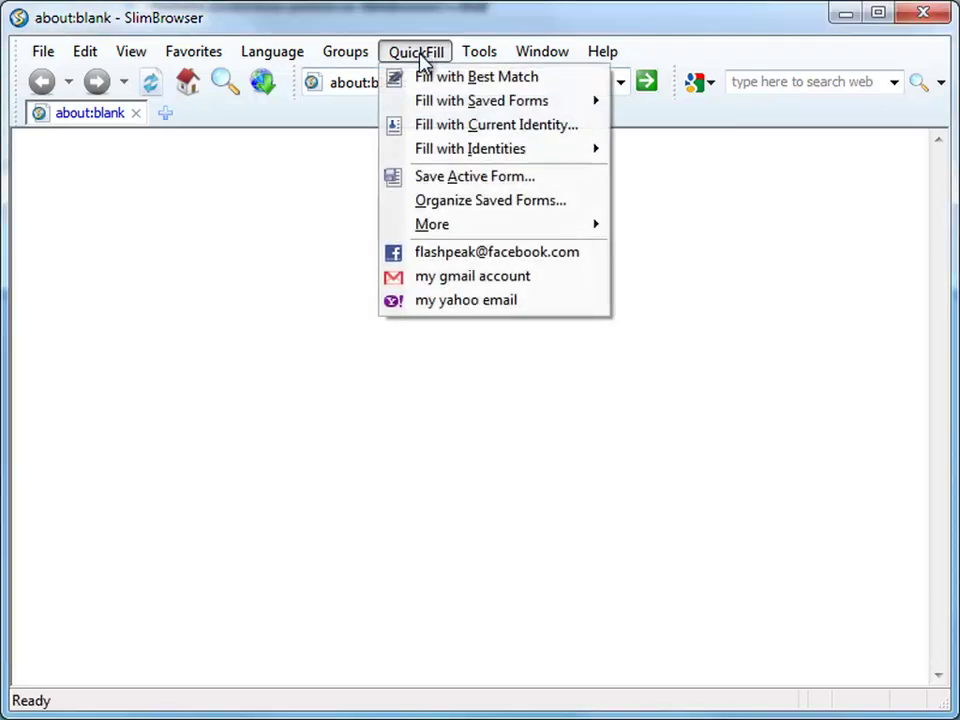
pyautogui.click(463, 255)
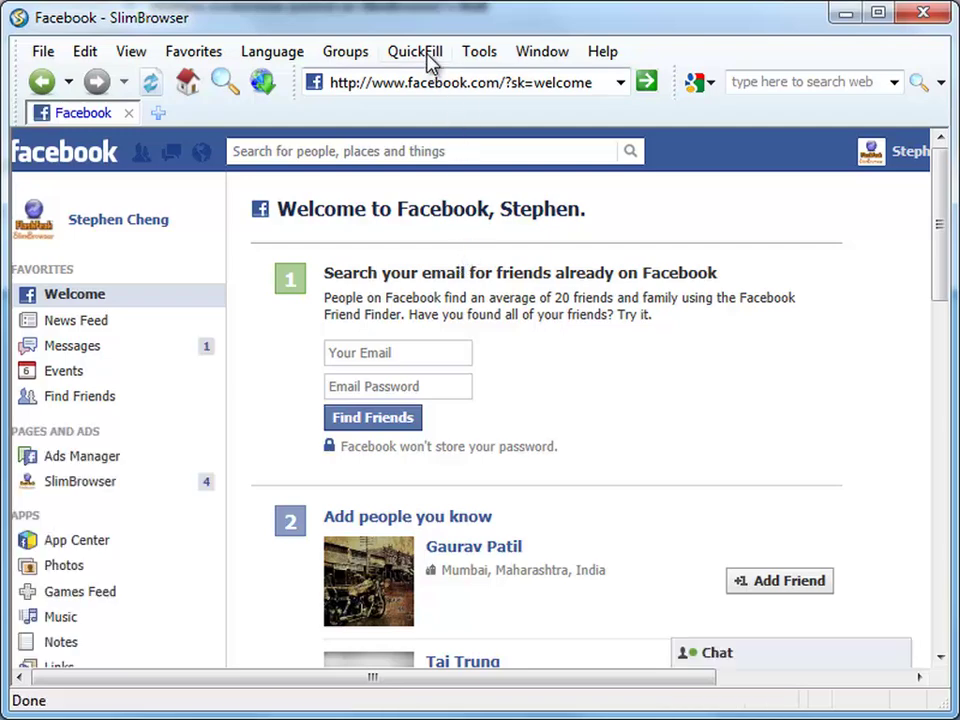
pyautogui.click(425, 51)
pyautogui.click(428, 280)
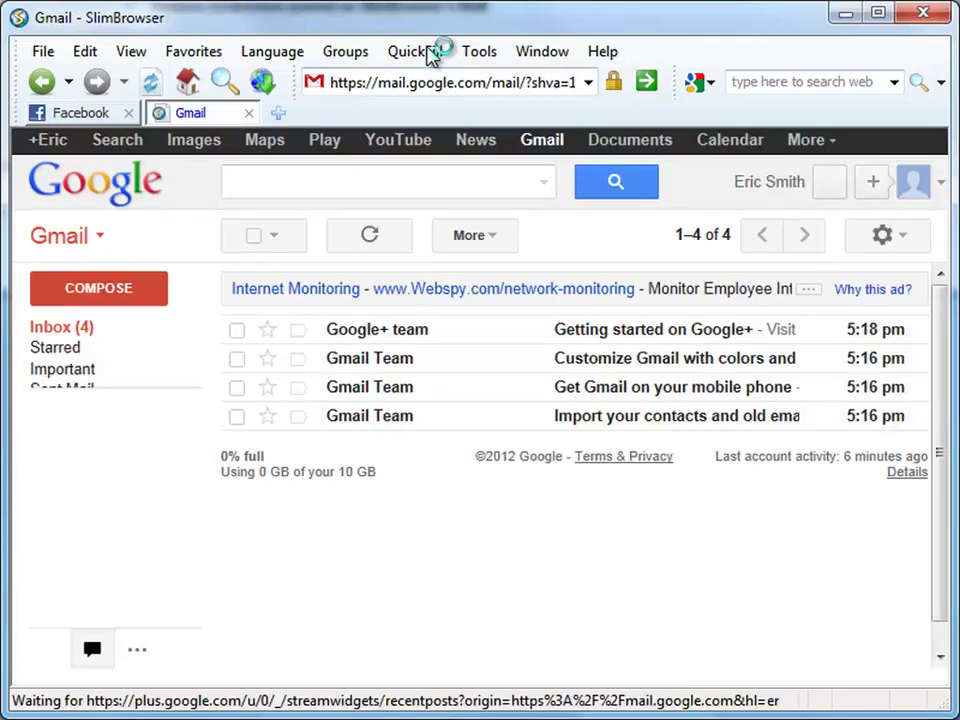
pyautogui.click(428, 53)
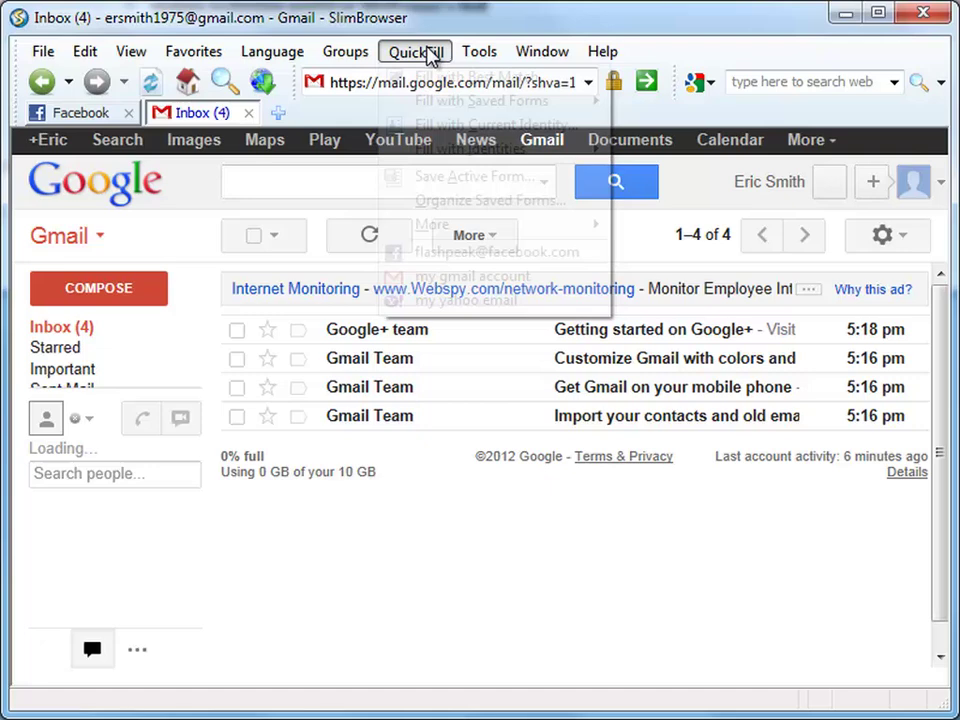
pyautogui.click(524, 302)
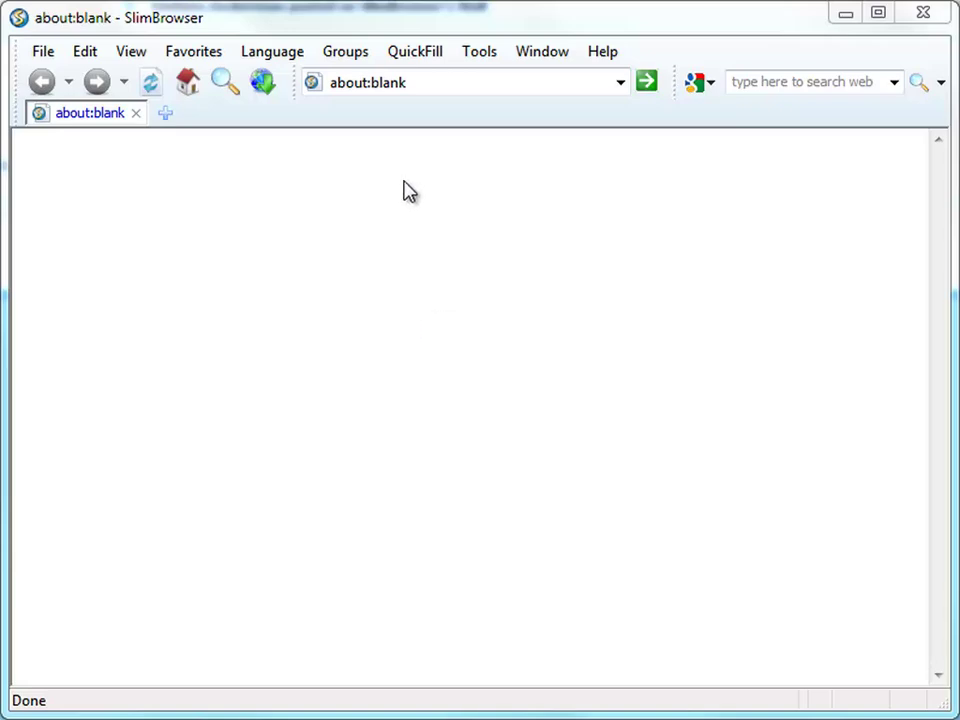
# - Create a new site group named 'My Online Accounts' in the group organizer
pyautogui.click(350, 56)
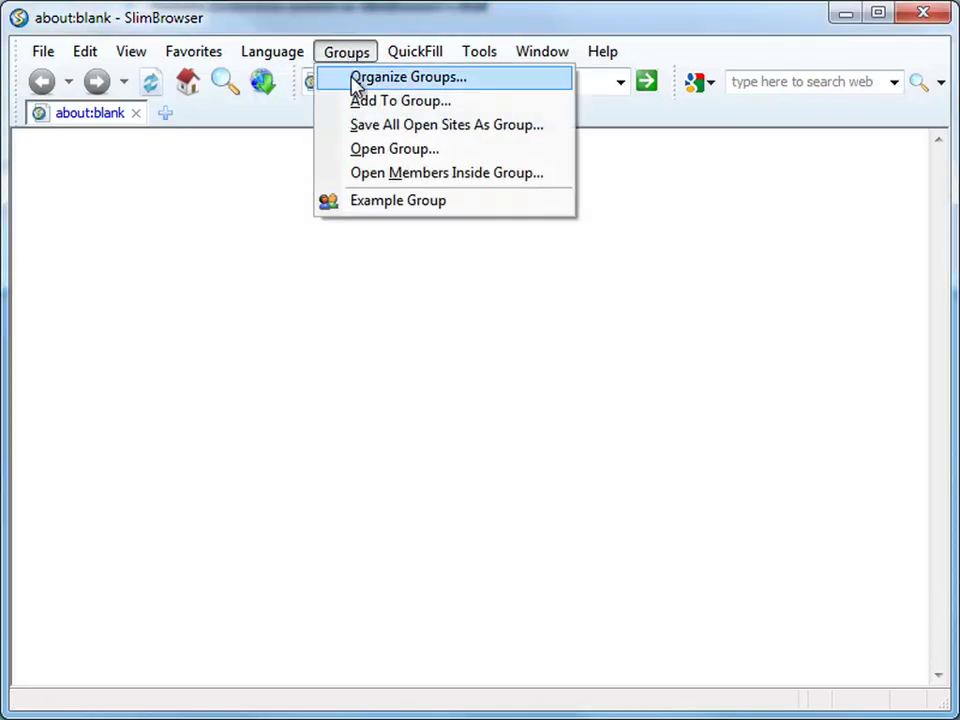
pyautogui.click(358, 79)
pyautogui.click(180, 498)
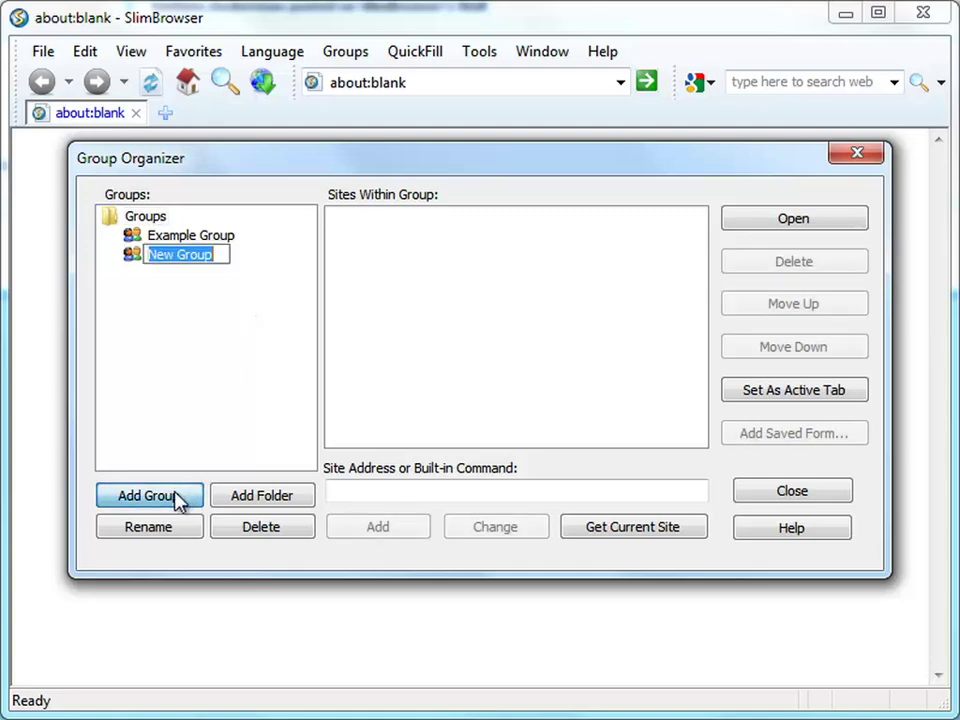
pyautogui.write('My Online Accounts')
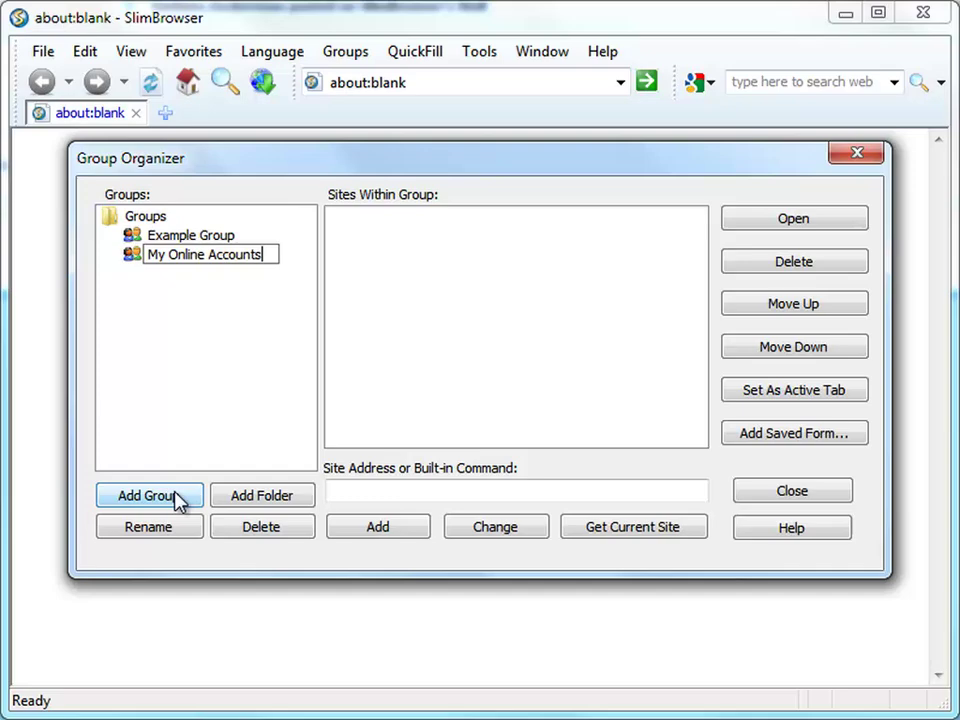
pyautogui.click(588, 358)
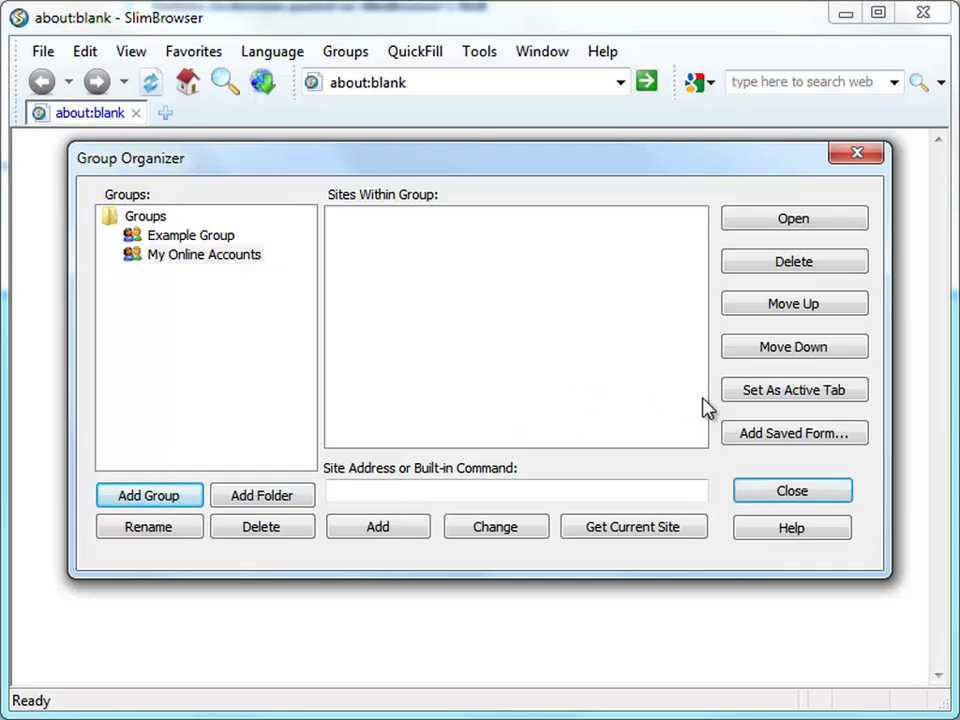
# - Add the Facebook, my gmail account and my yahoo email saved form files to the group
pyautogui.click(754, 433)
pyautogui.click(445, 222)
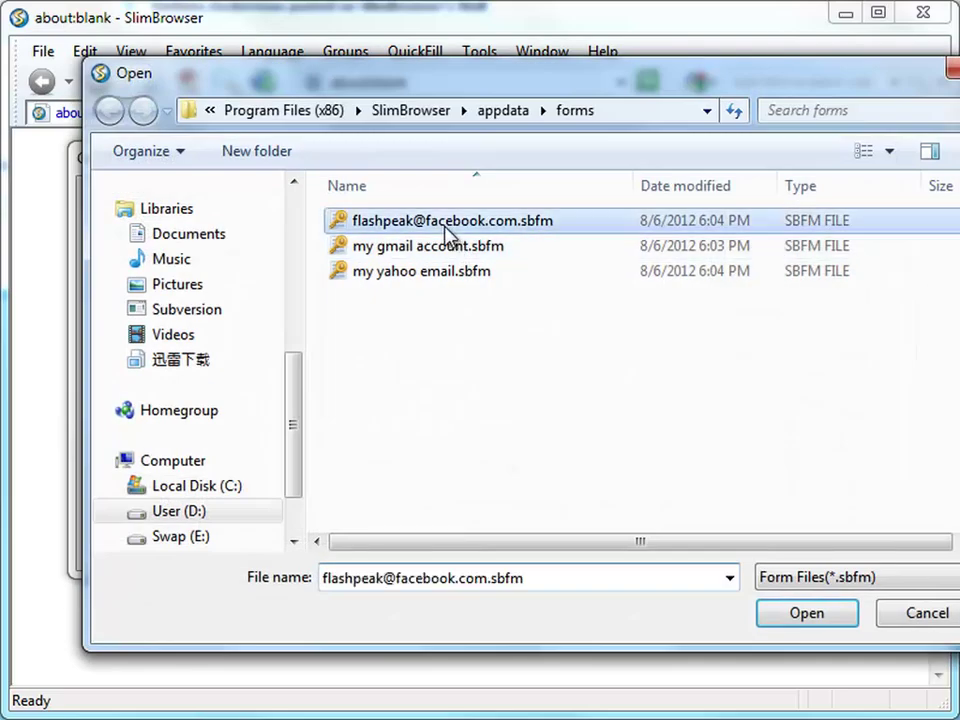
pyautogui.click(793, 617)
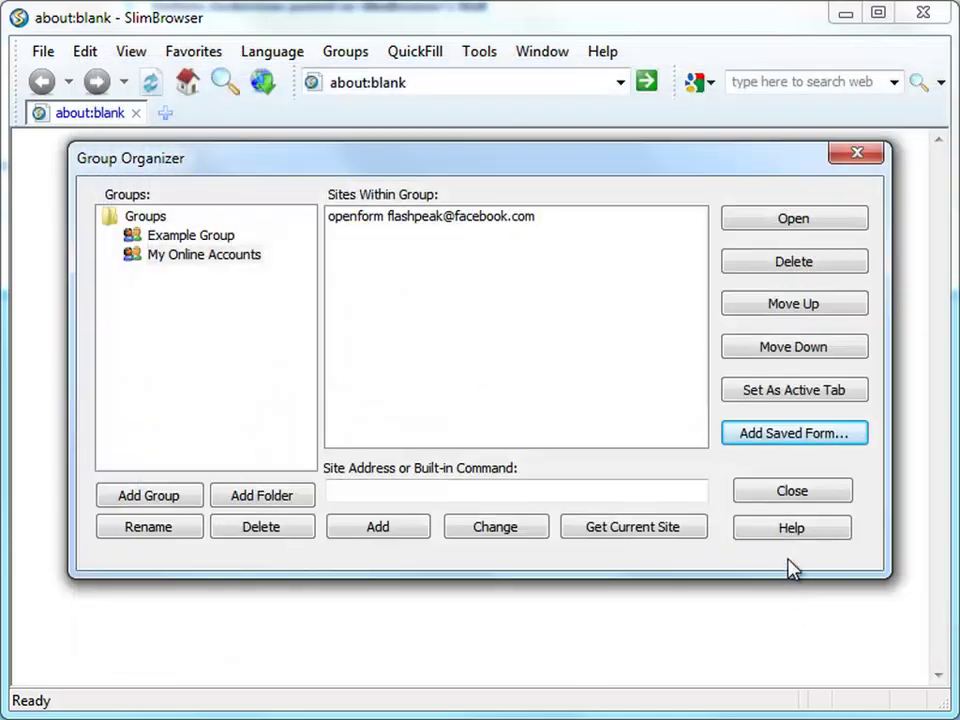
pyautogui.click(804, 433)
pyautogui.click(450, 246)
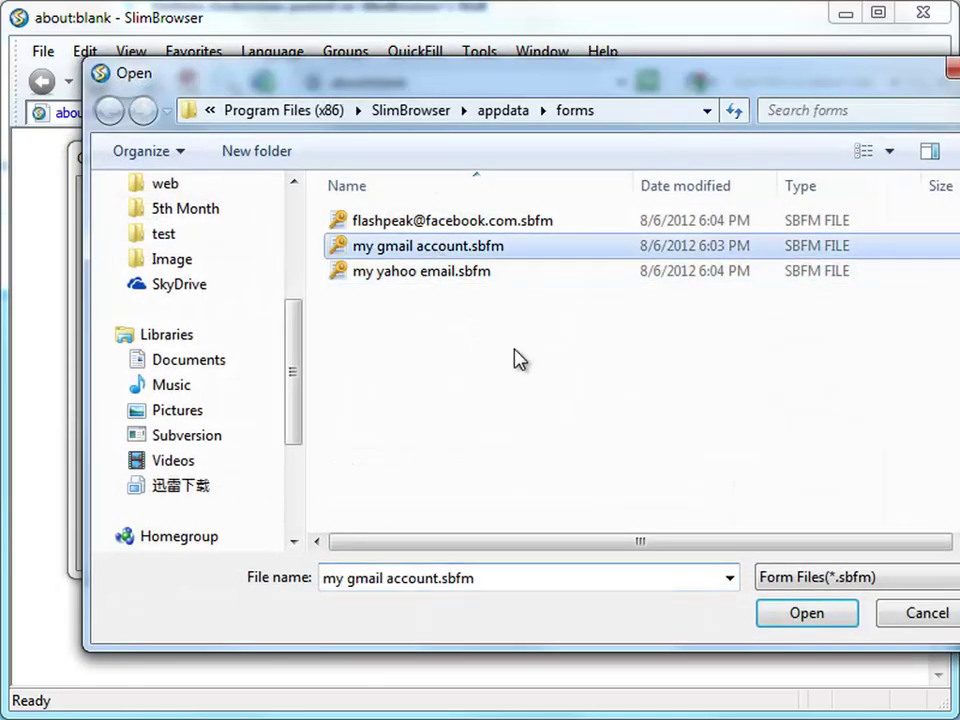
pyautogui.click(814, 615)
pyautogui.click(752, 437)
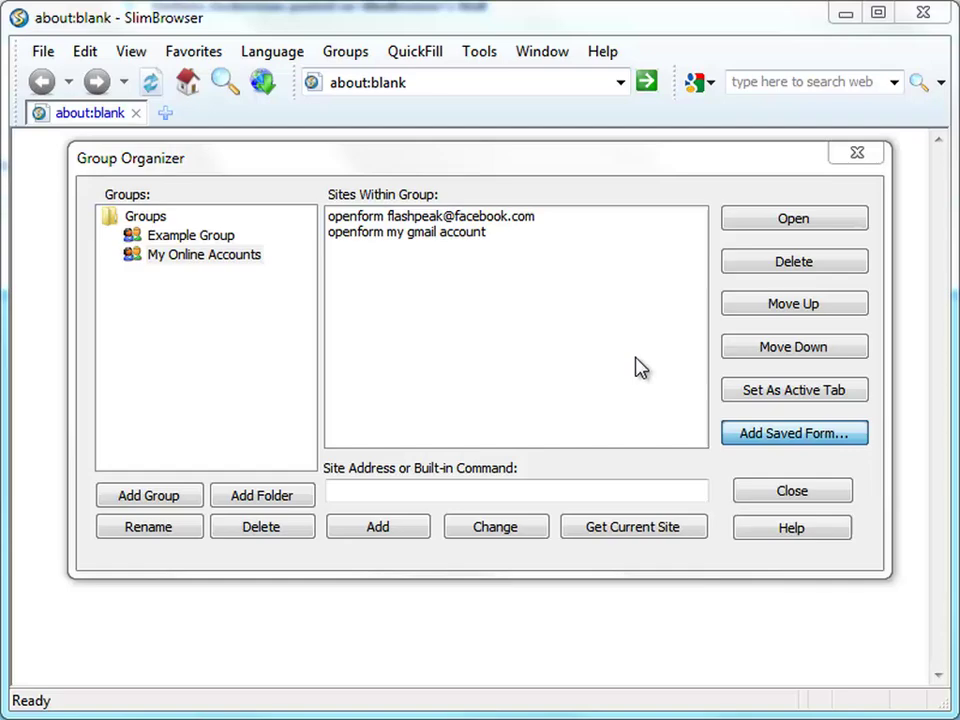
pyautogui.click(440, 271)
pyautogui.click(805, 614)
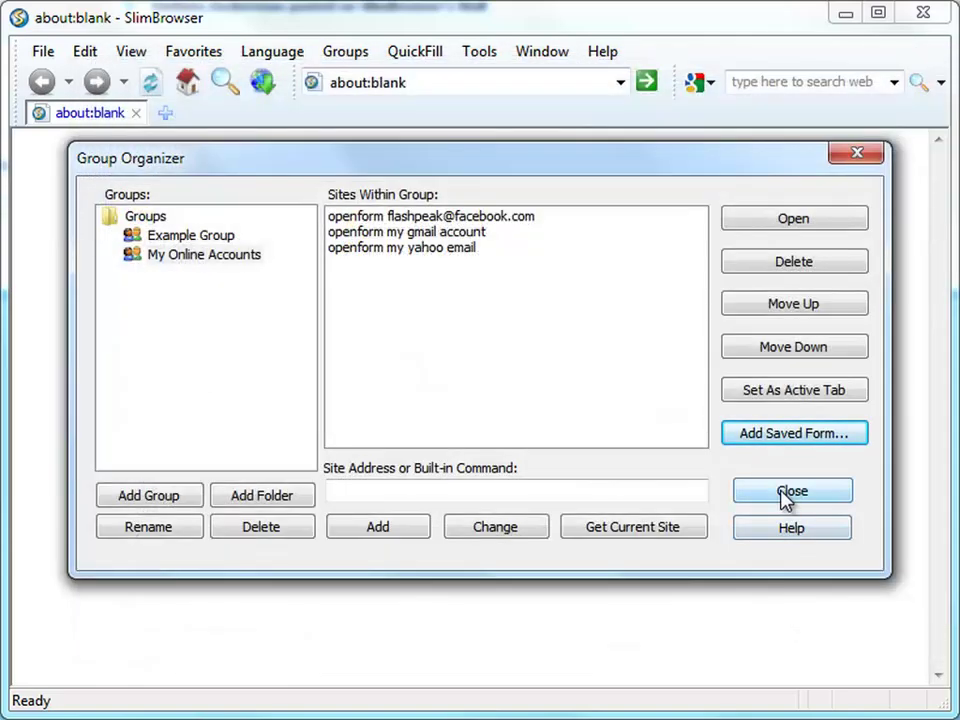
pyautogui.click(787, 492)
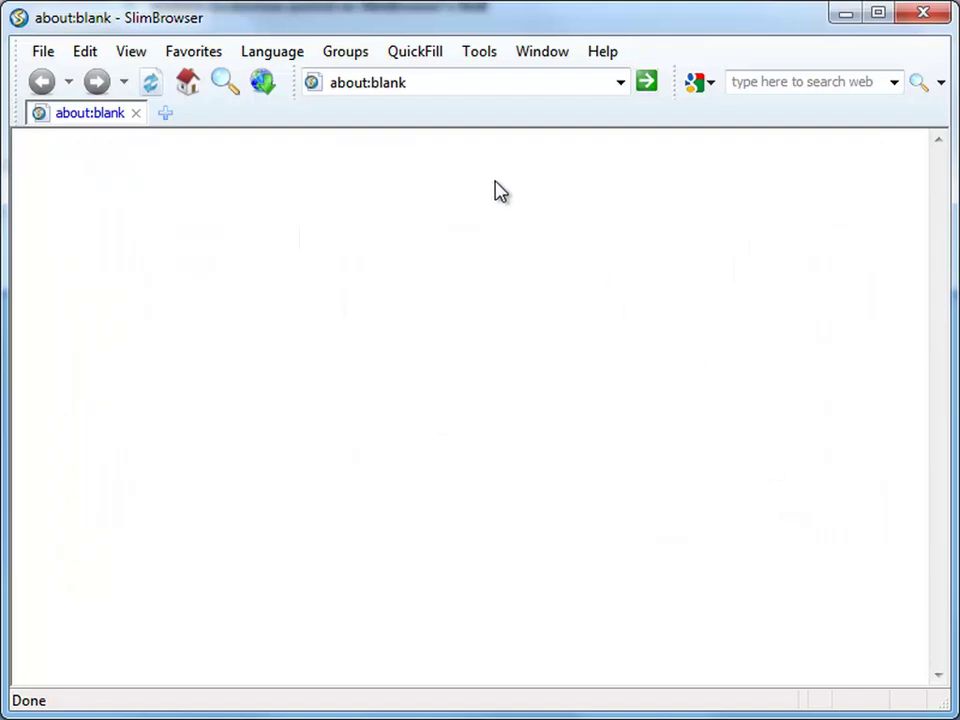
# - Launch the My Online Accounts group and check the Gmail inbox and Yahoo Mail tabs are signed in
pyautogui.click(348, 52)
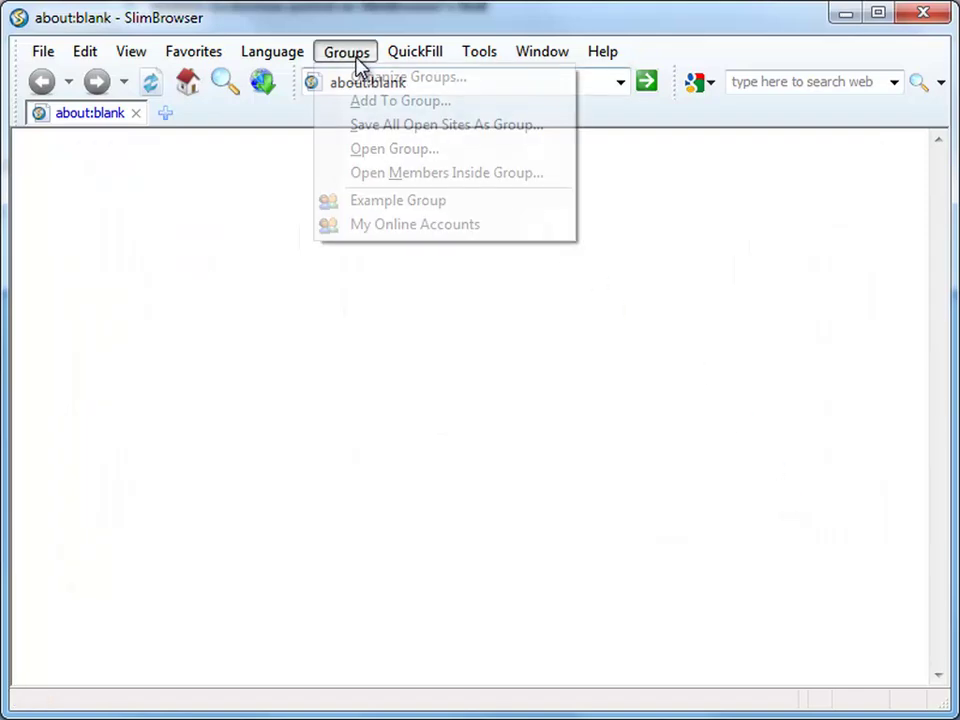
pyautogui.click(371, 226)
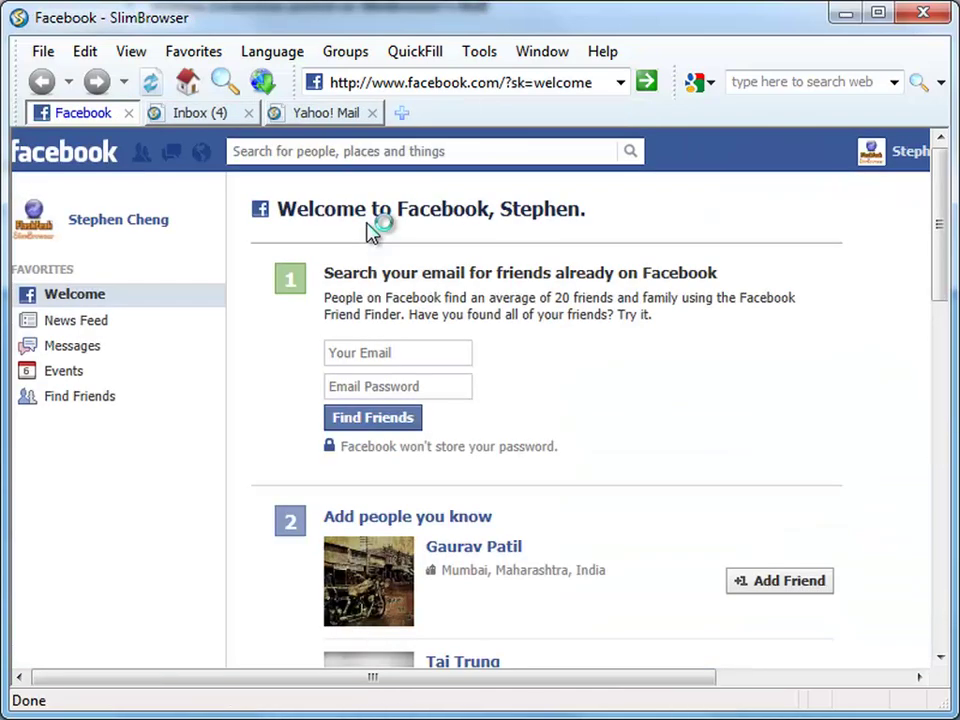
pyautogui.click(196, 118)
pyautogui.click(317, 118)
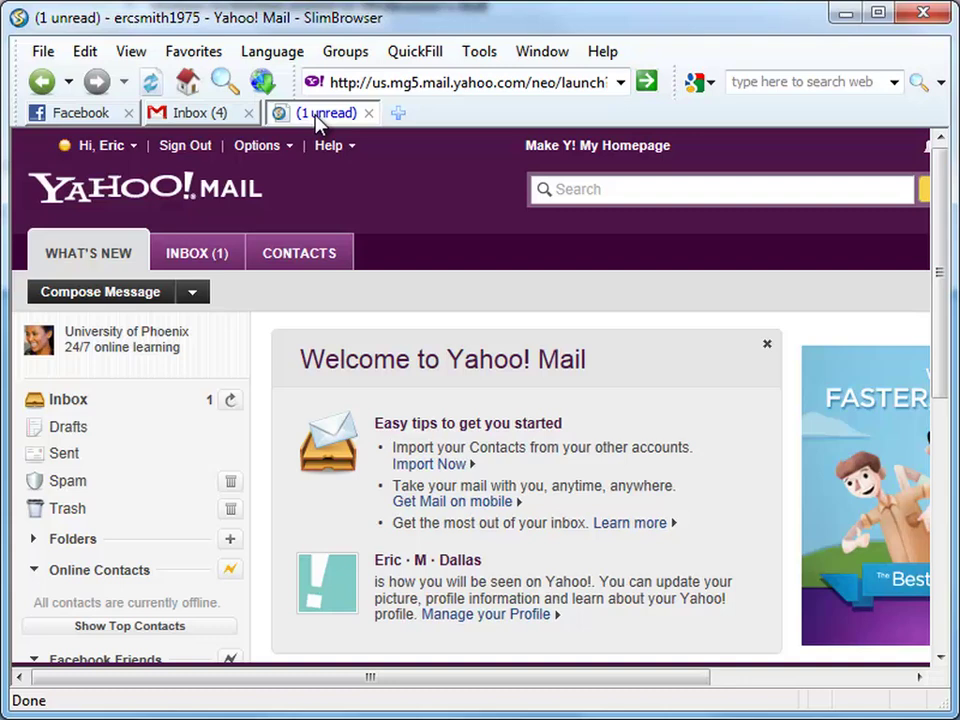